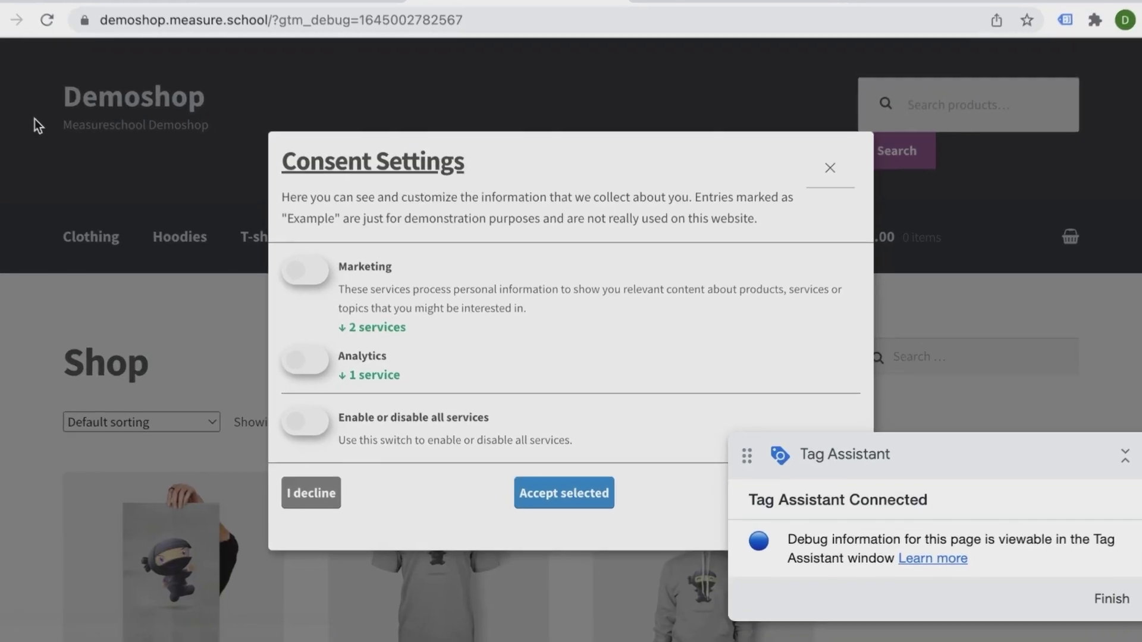
- Expand the Marketing (2 services) and Analytics (1 service) categories in Klaro's consent settings
left_click(380, 327)
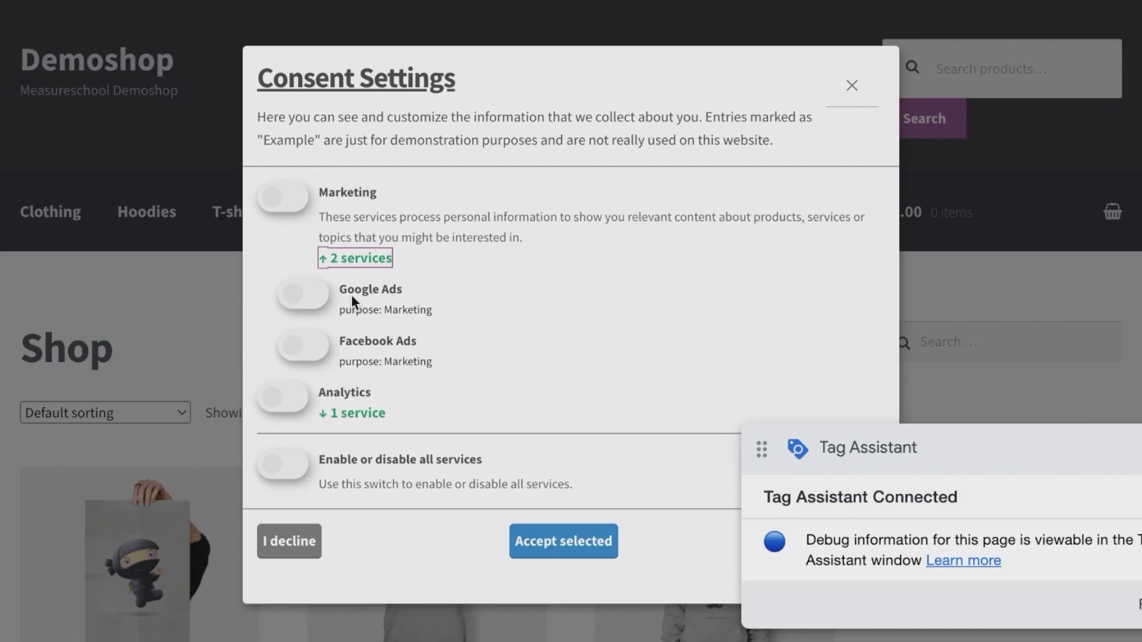
left_click(344, 413)
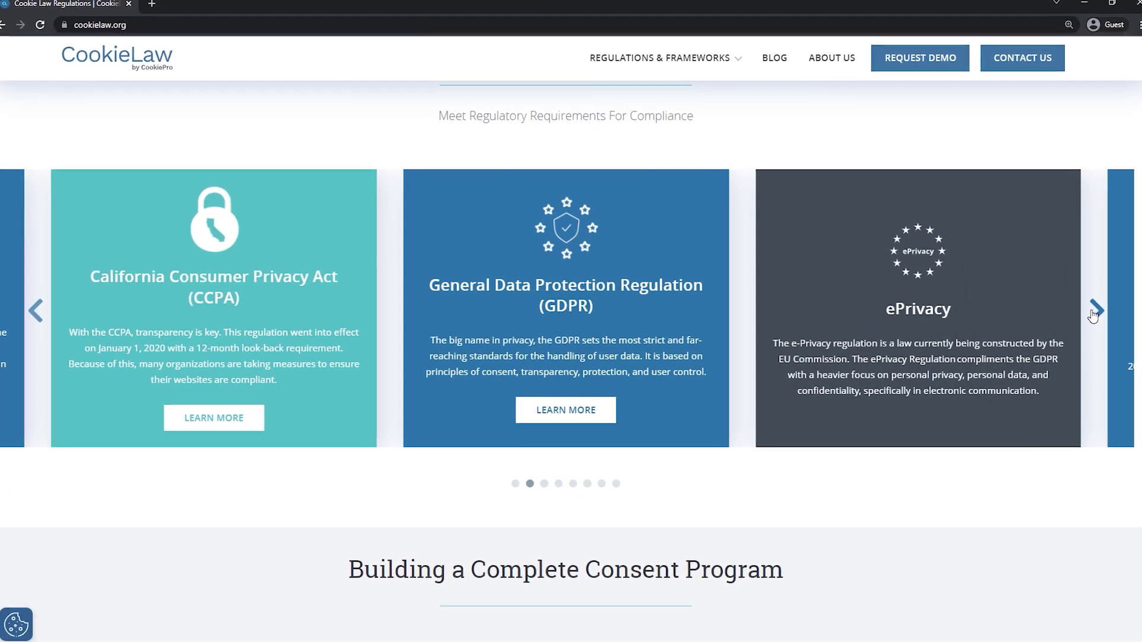
- Advance the regulations carousel two slides, to CNIL and then ICO (UK)
left_click(1100, 312)
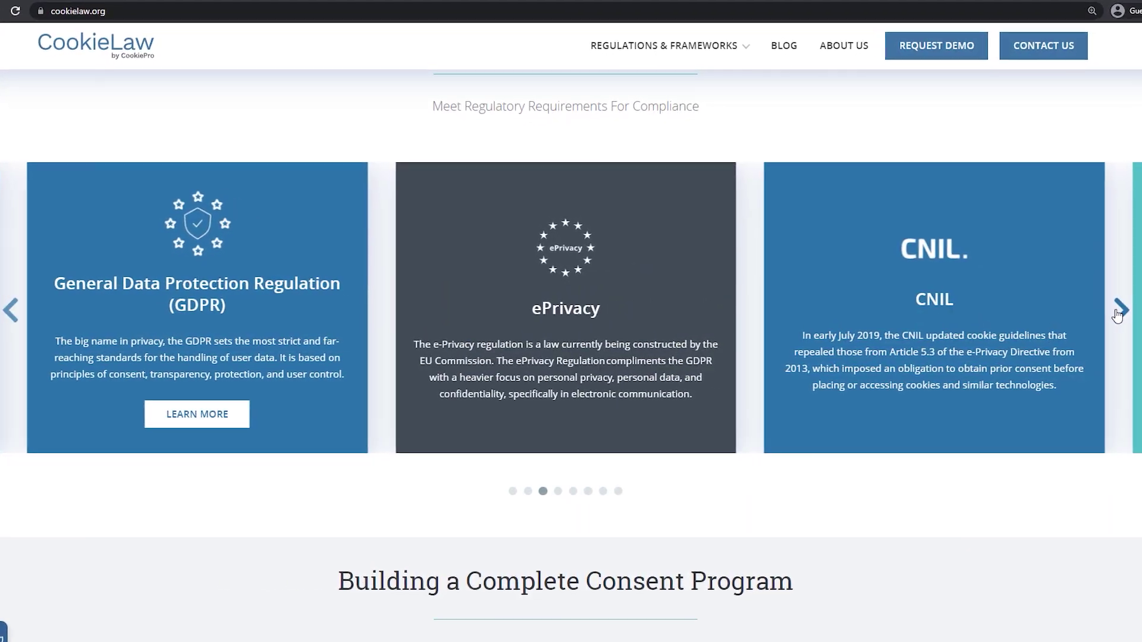
left_click(1124, 312)
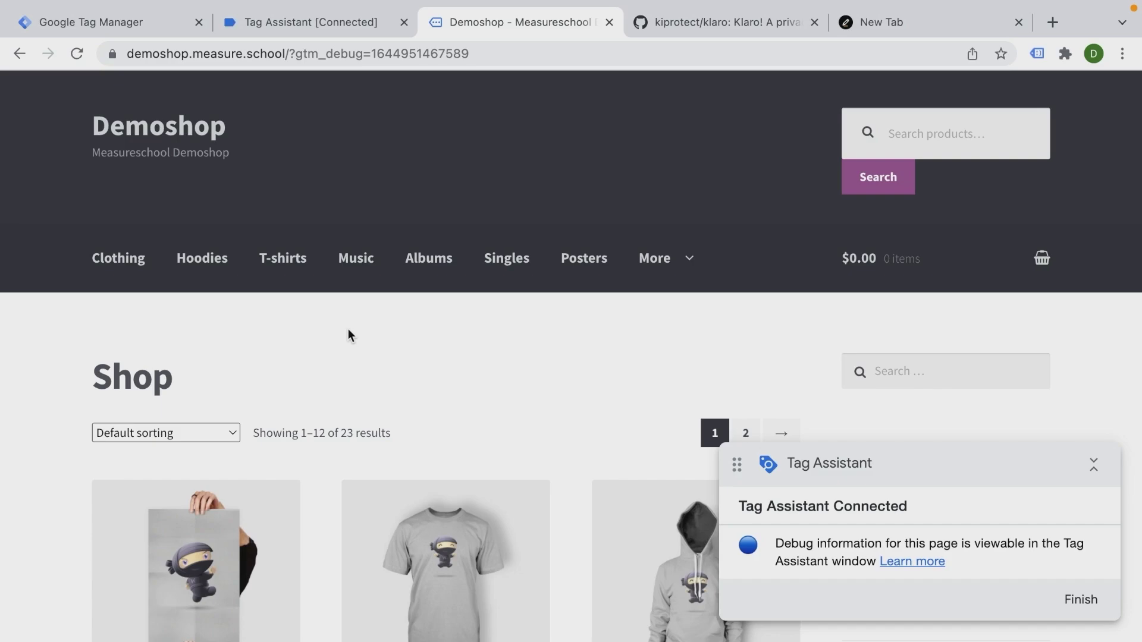
- Read the Getting started embed section of the kiprotect/klaro README, then return to the Demoshop tab
left_click(758, 20)
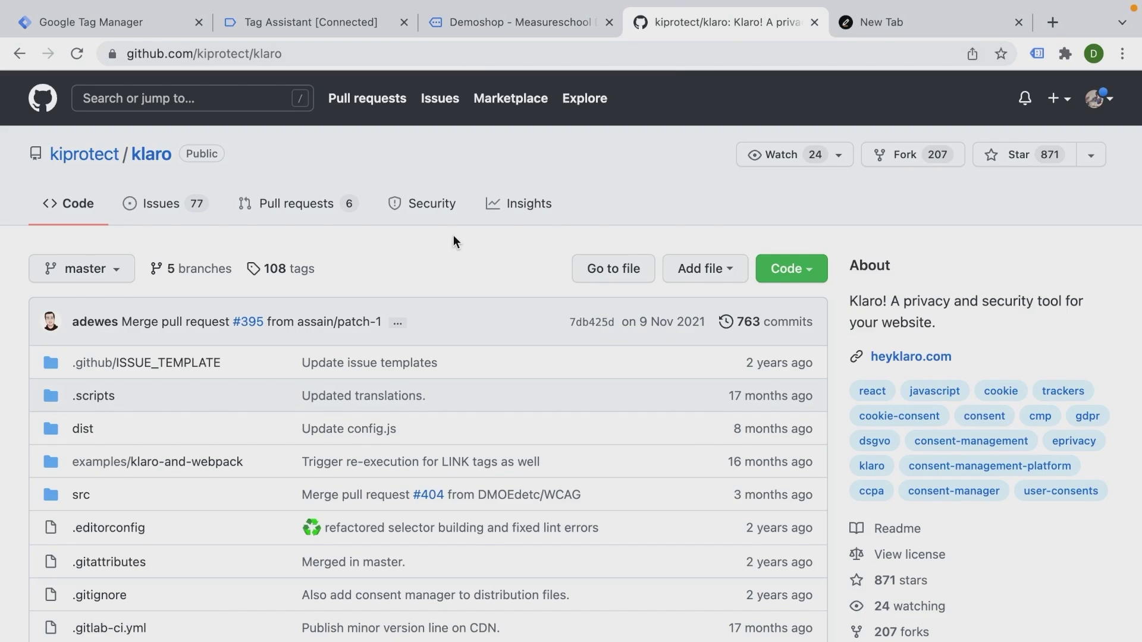
scroll(453, 238, "down", 1)
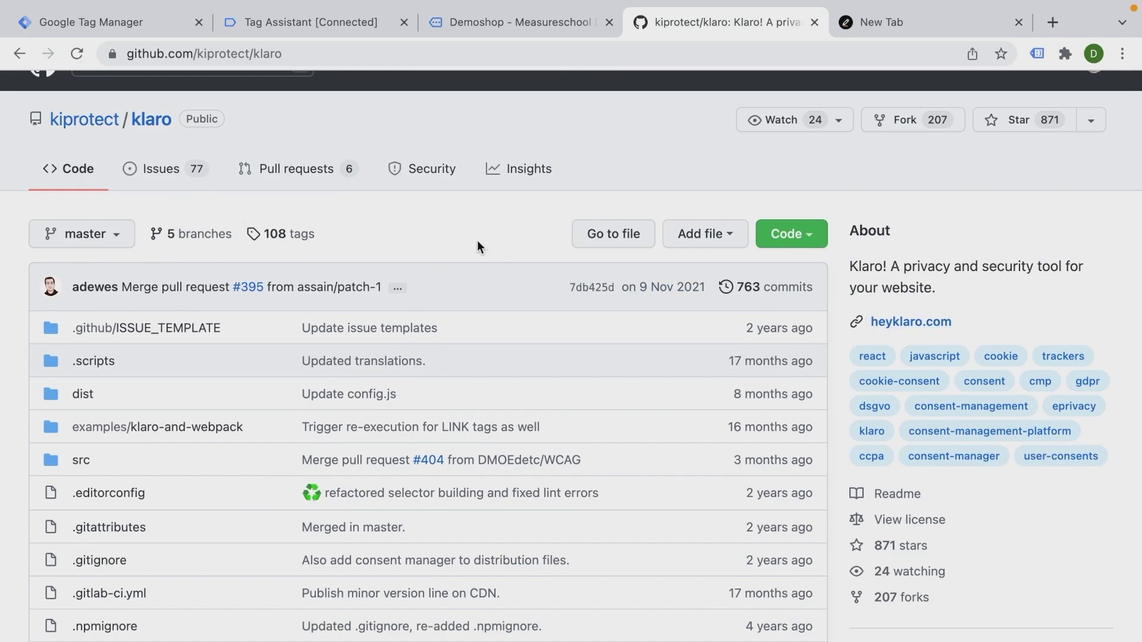
scroll(478, 243, "down", 15)
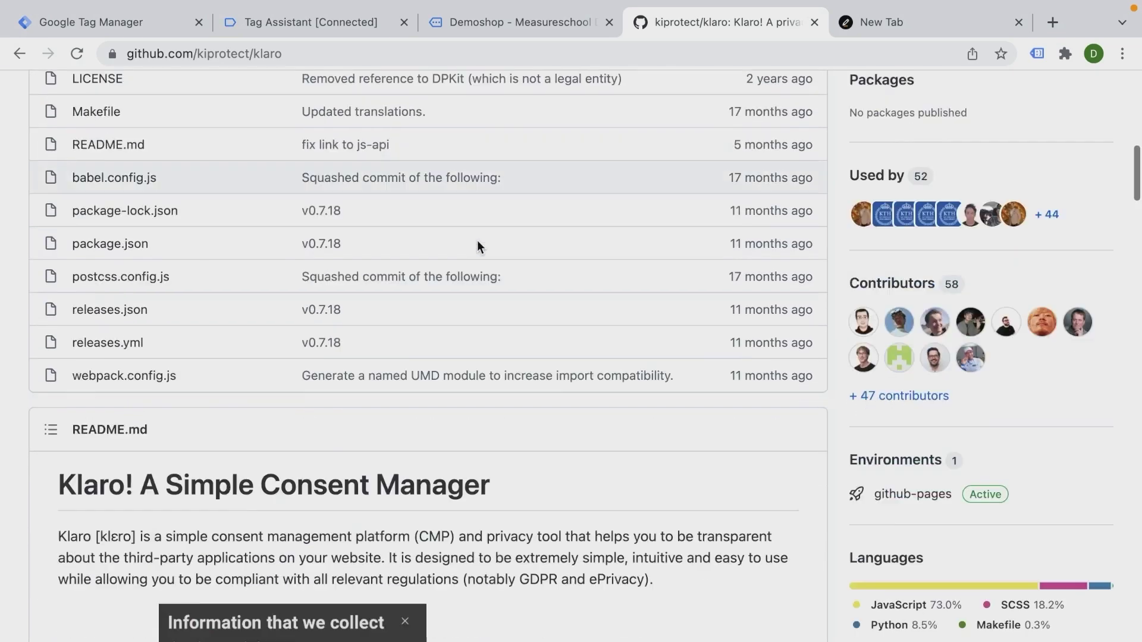
scroll(477, 240, "down", 20)
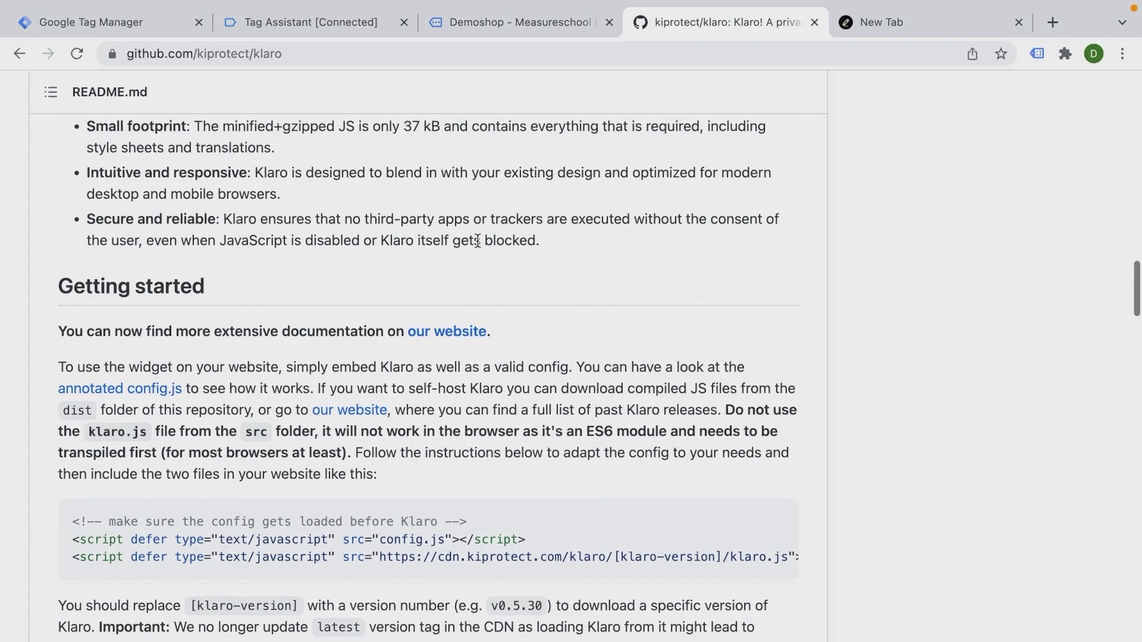
scroll(331, 448, "down", 8)
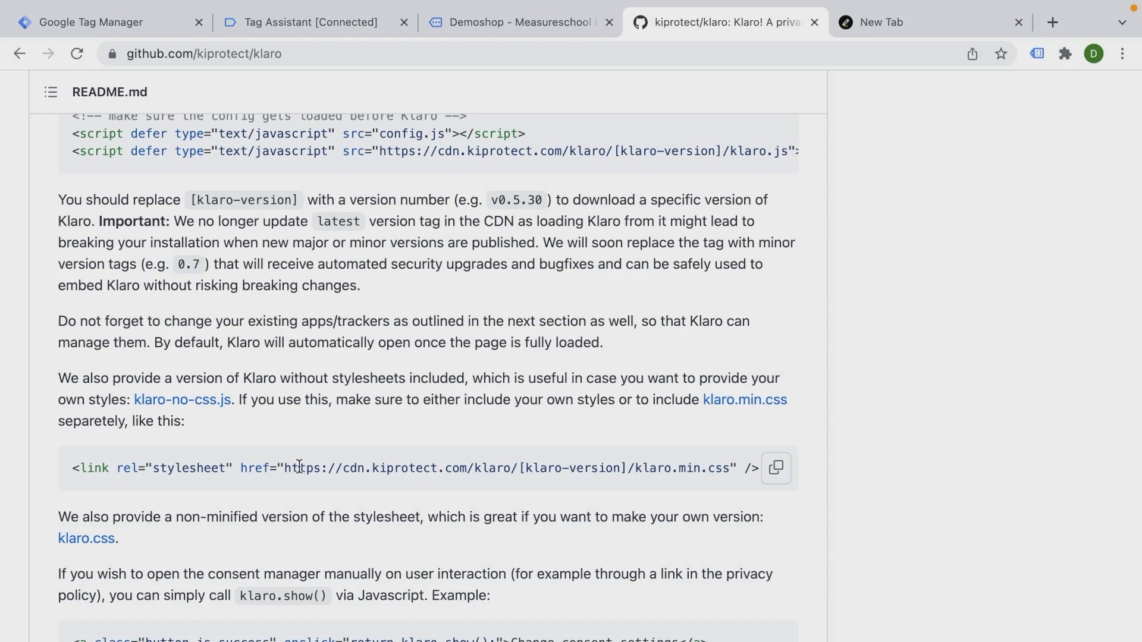
scroll(291, 318, "up", 2)
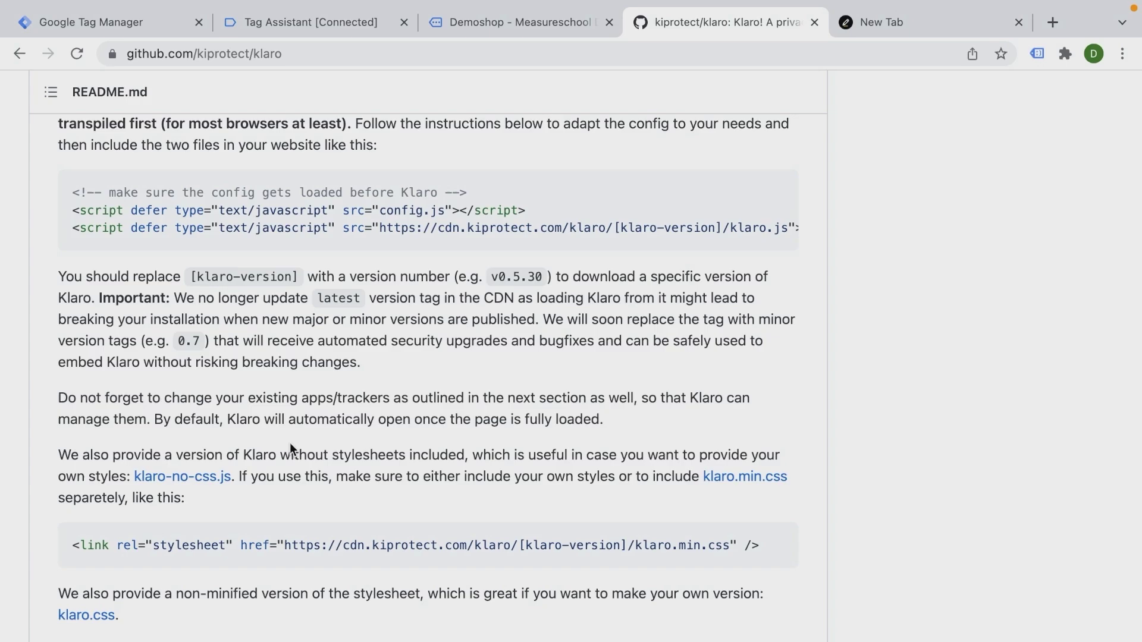
scroll(290, 443, "up", 20)
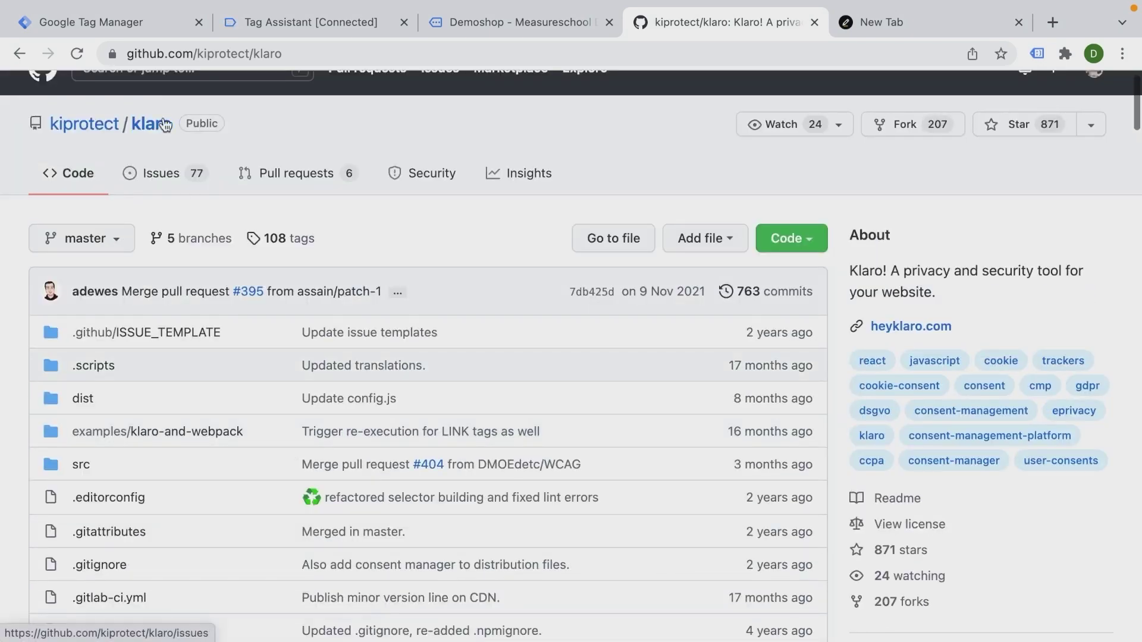
left_click(533, 17)
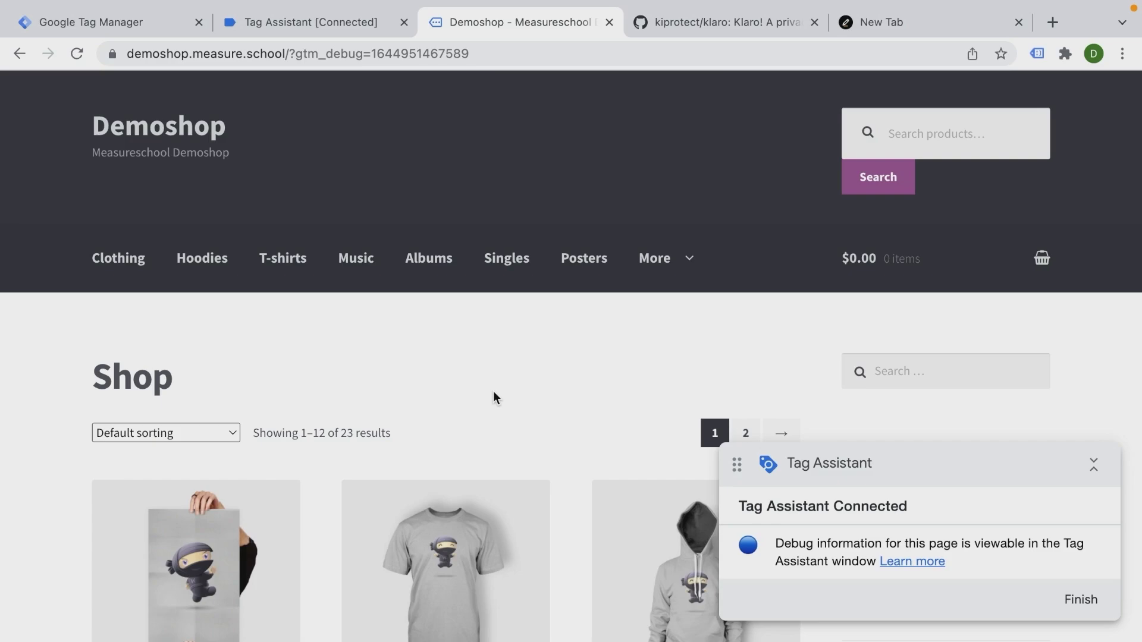
- Show demoshop's cookies under DevTools Application > Cookies, enlarging the table to list ten cookies
left_click(1128, 51)
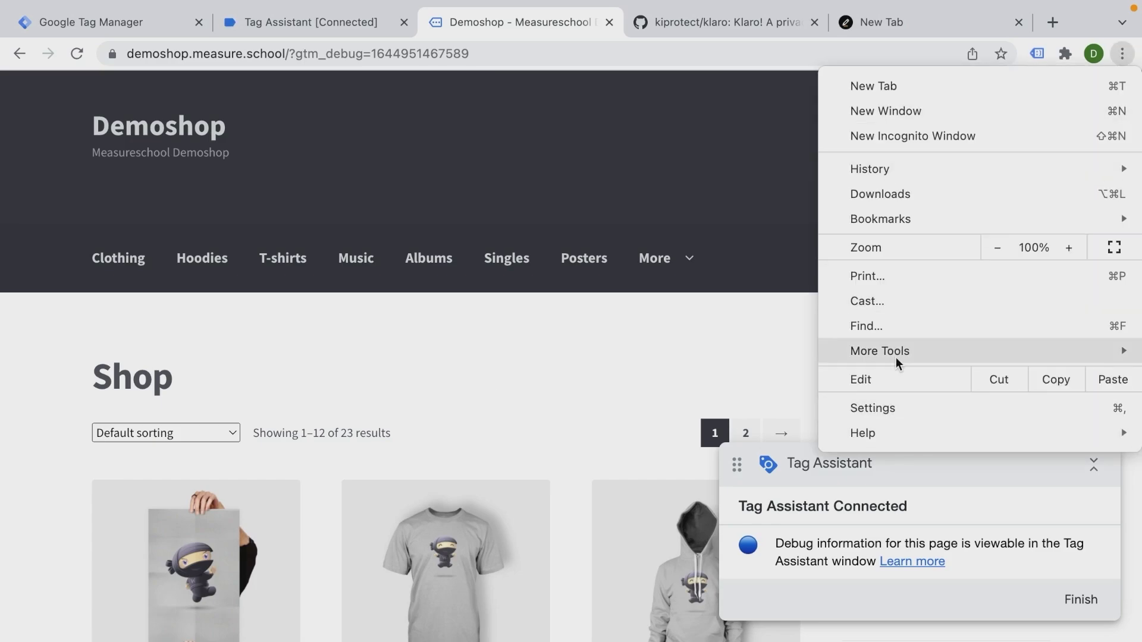
mouse_move(892, 350)
left_click(623, 518)
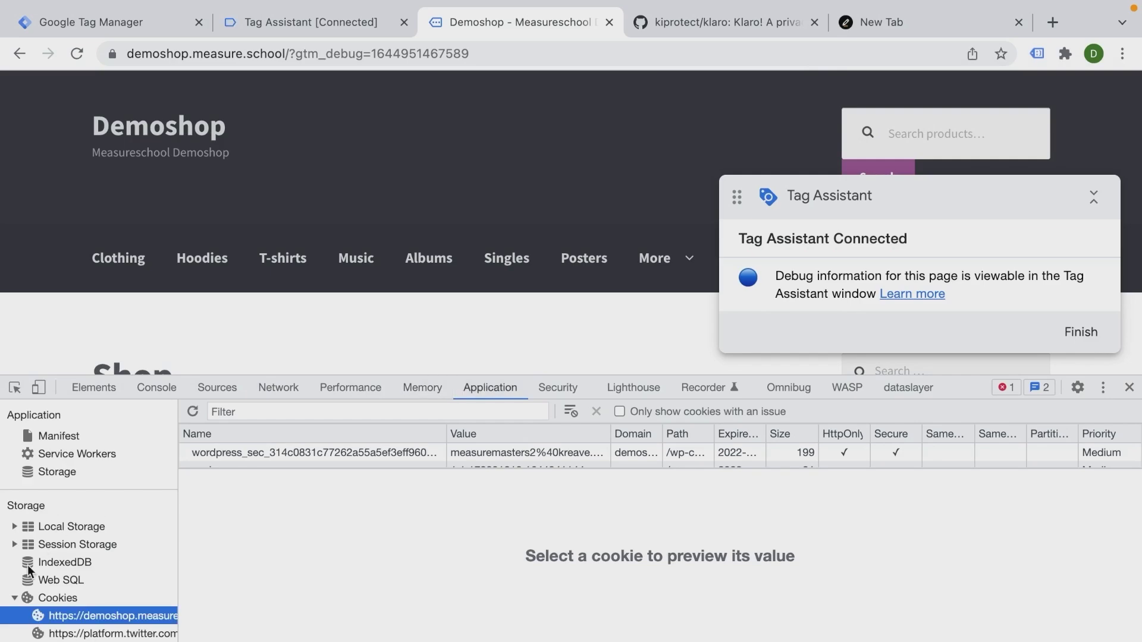
left_click(66, 618)
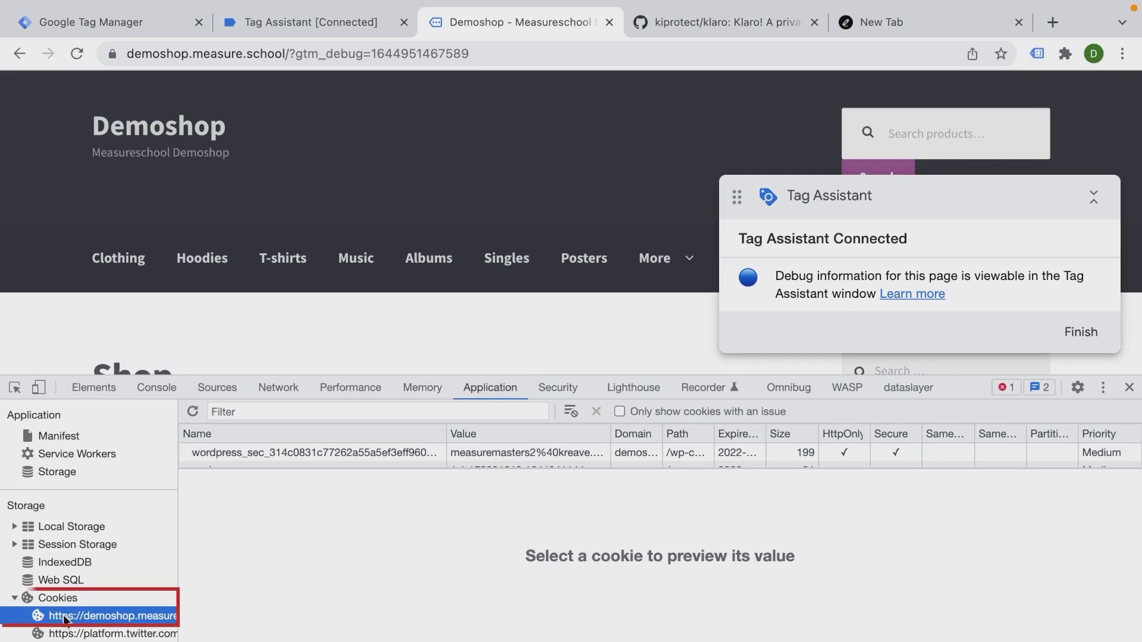
left_click(339, 470)
left_click_drag(339, 470, 339, 624)
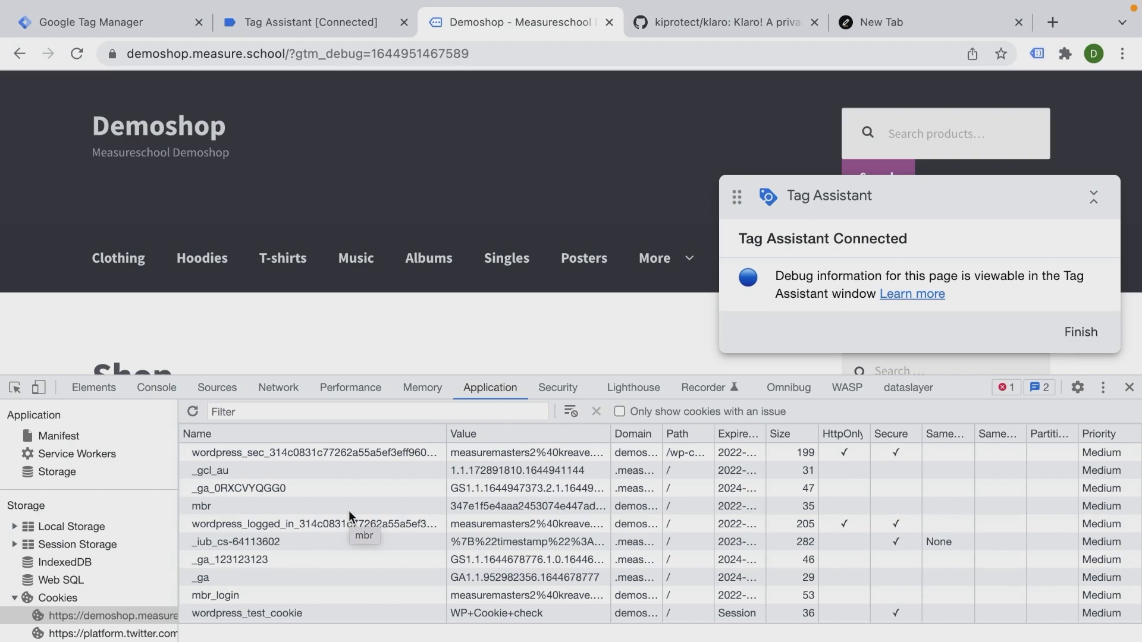
scroll(369, 287, "down", 1)
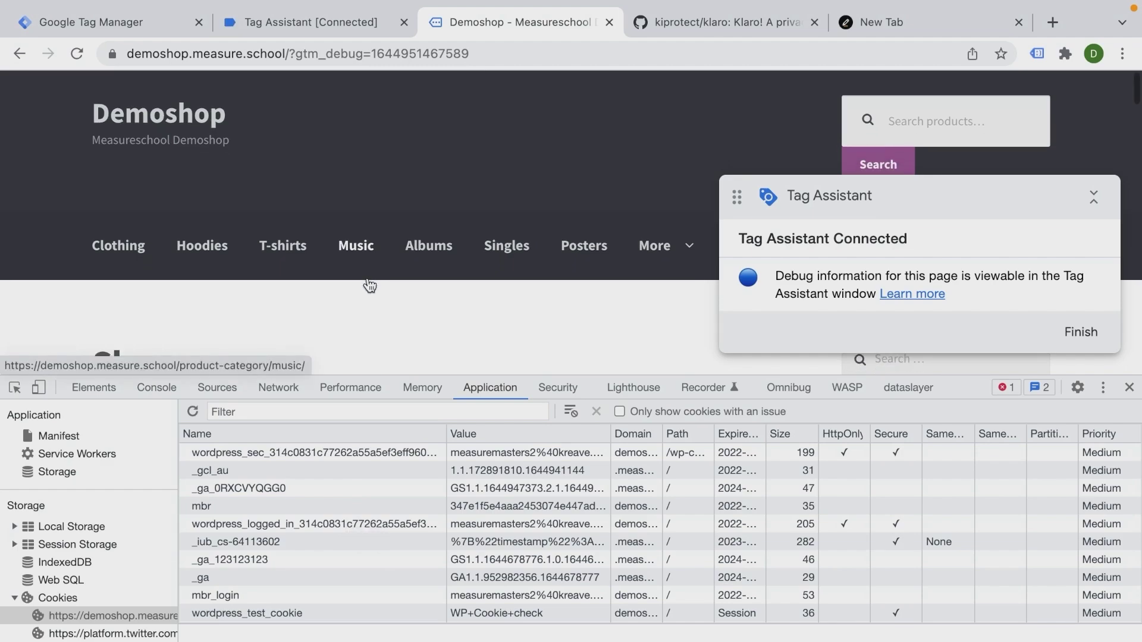
scroll(370, 287, "down", 1)
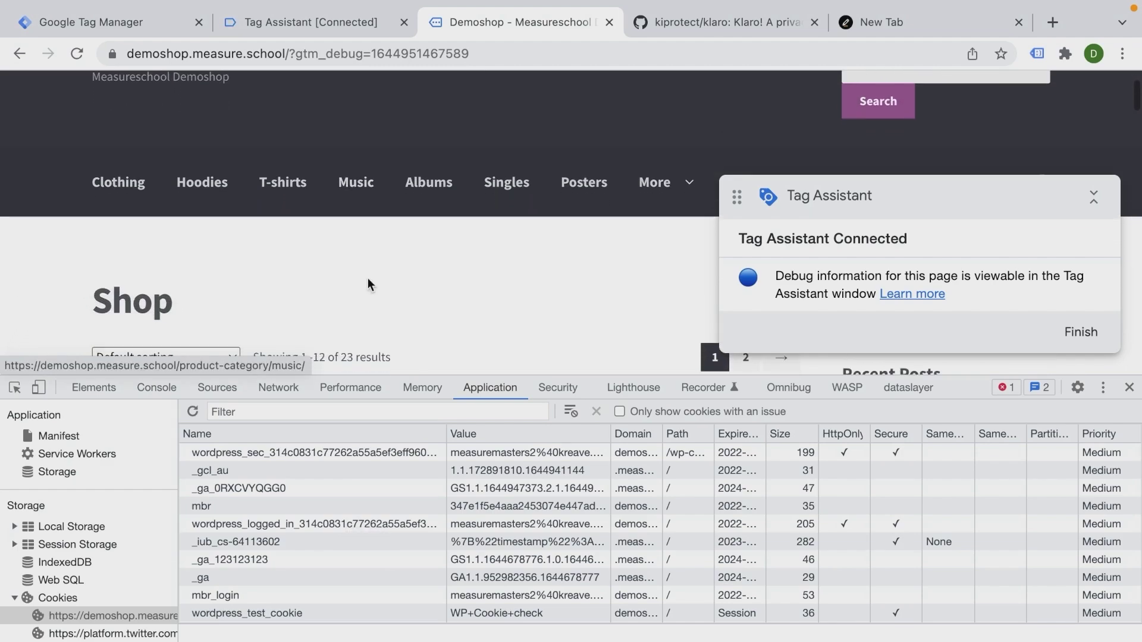
scroll(368, 277, "down", 1)
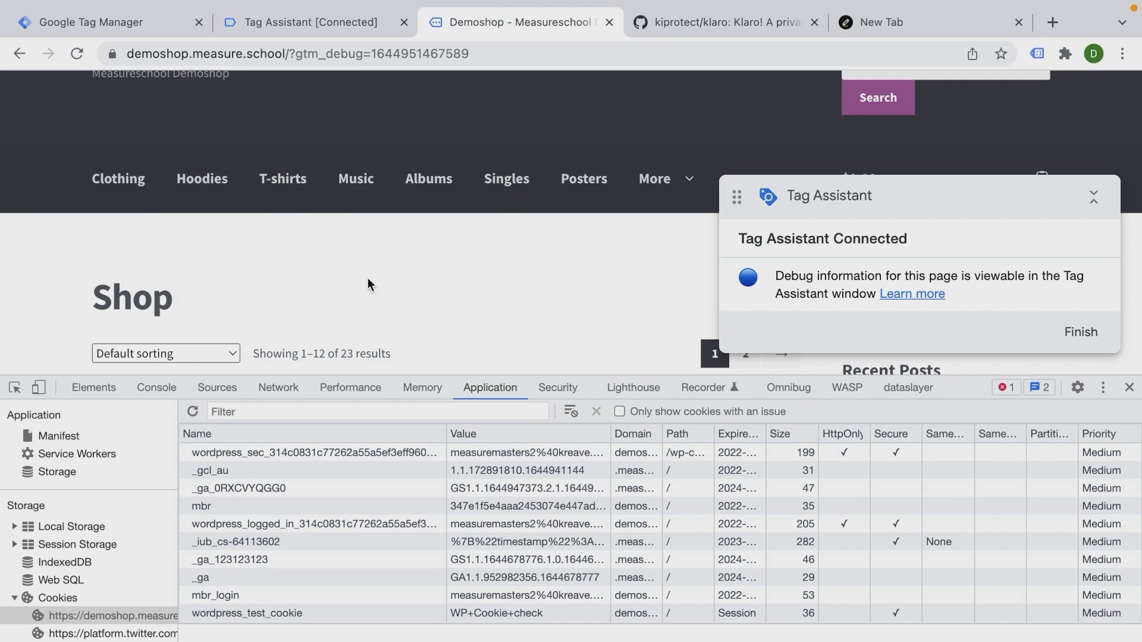
- Review the four tags in the Cookie Consent container, then switch back to the kiprotect/klaro repository
left_click(88, 27)
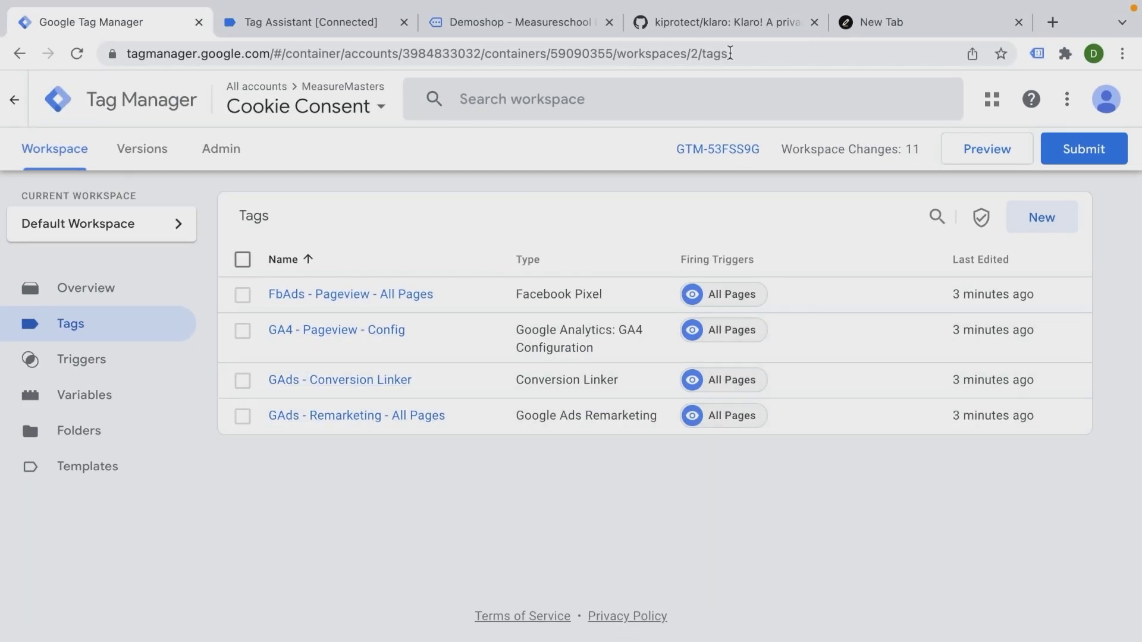
left_click(740, 20)
- Browse the Klaro repository files and open the annotated config.js example
scroll(296, 364, "down", 15)
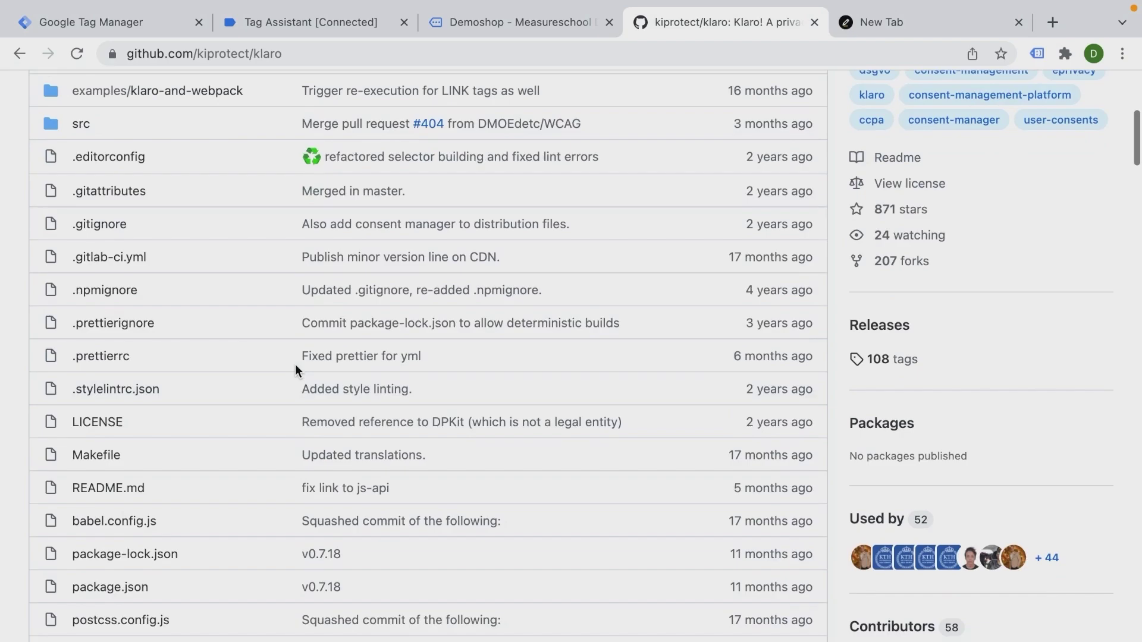
scroll(295, 363, "down", 12)
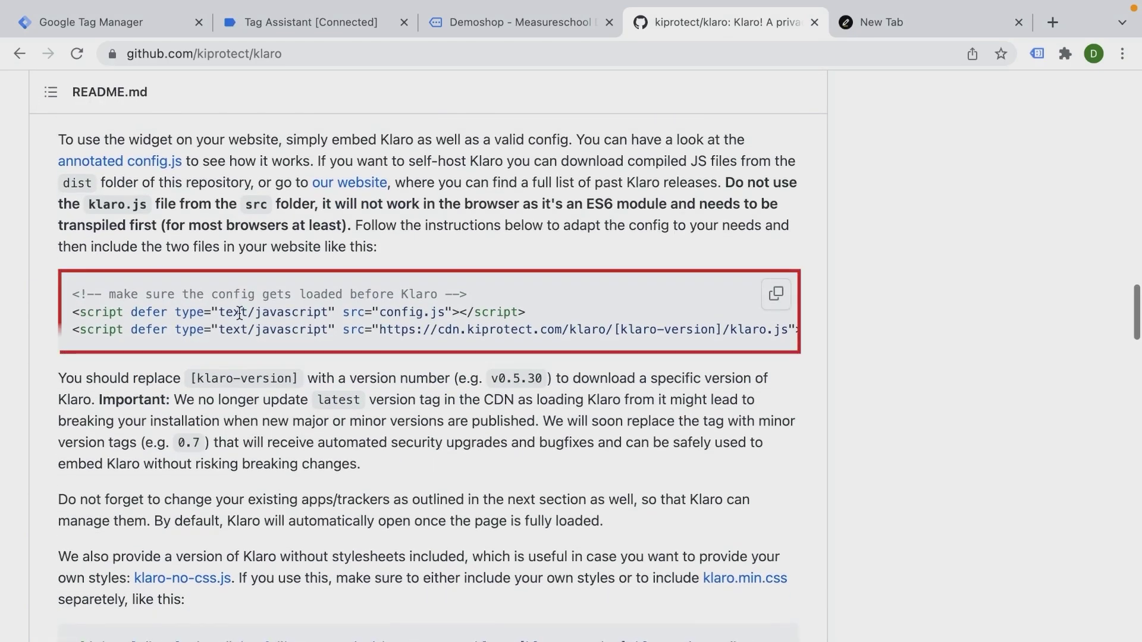
scroll(239, 321, "down", 6)
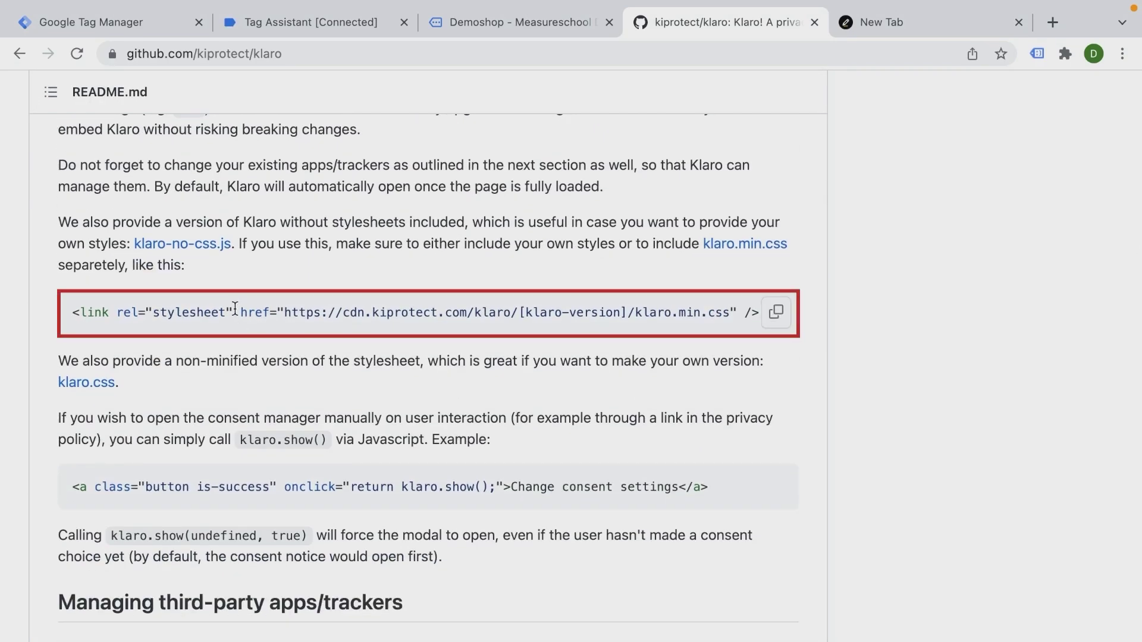
scroll(238, 309, "up", 9)
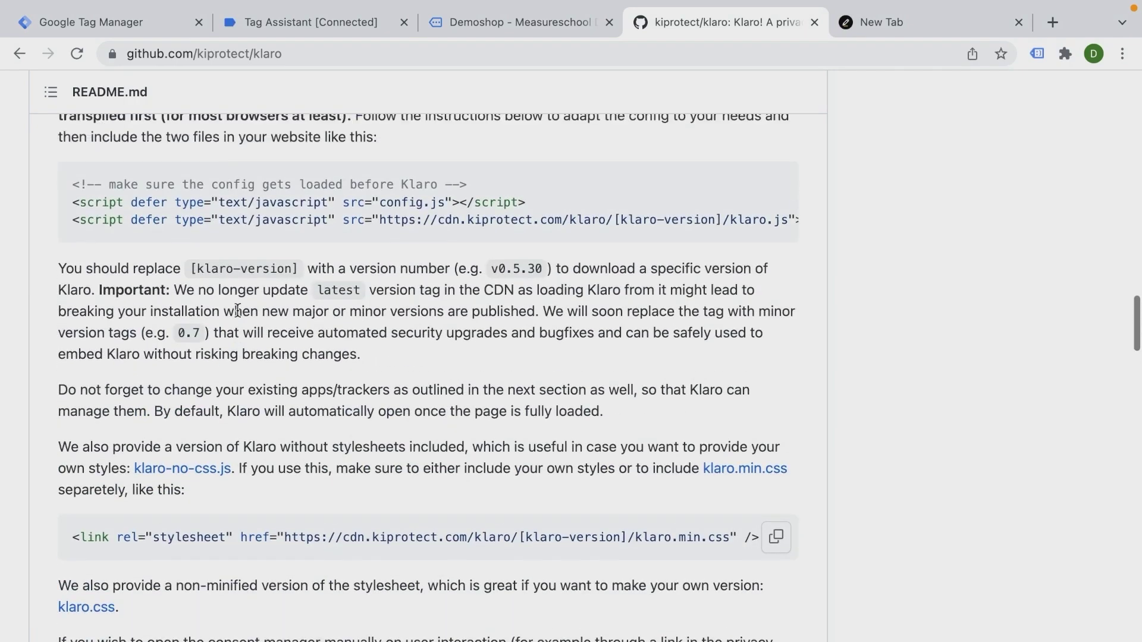
left_click(148, 326)
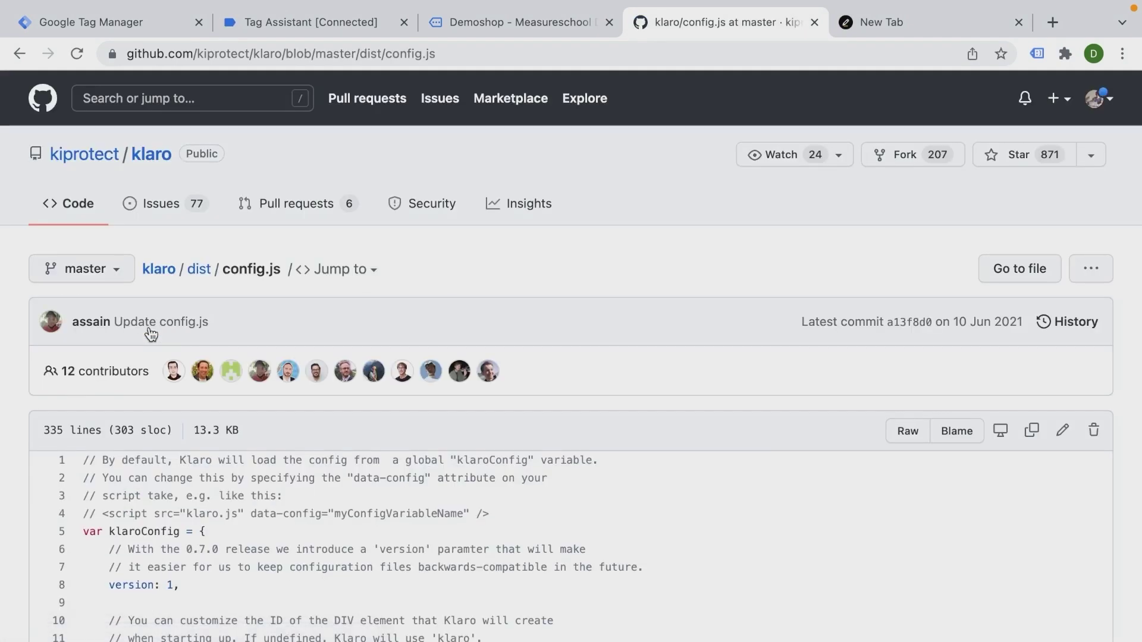
- Scroll through config.js down to example services such as inlineTracker, intercom, mouseflow and adsense
scroll(151, 238, "down", 6)
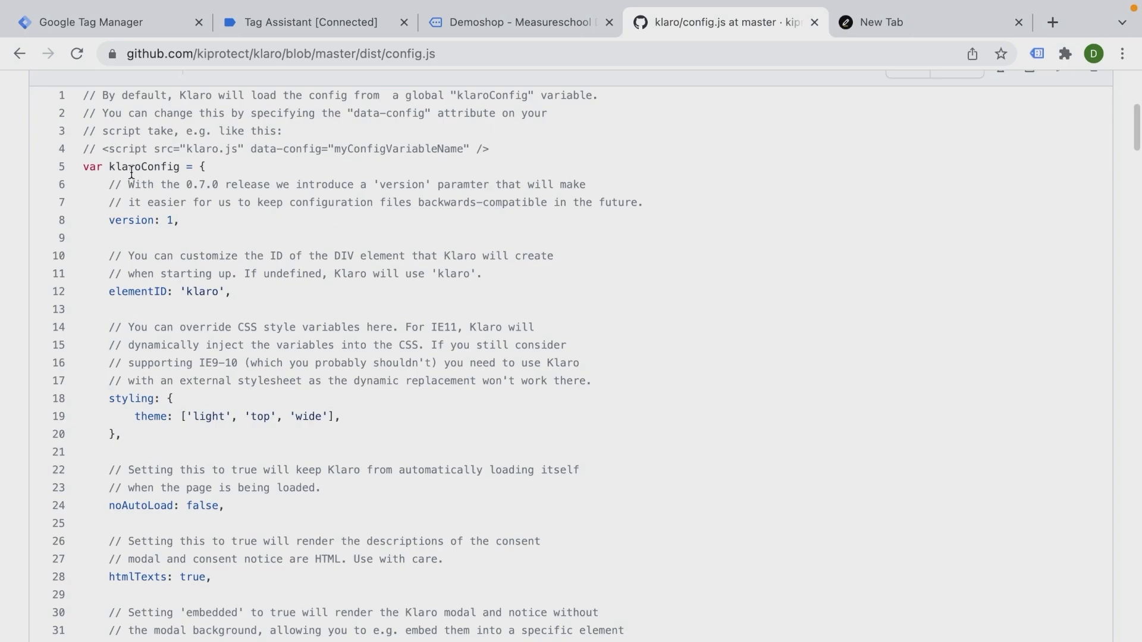
scroll(154, 322, "down", 20)
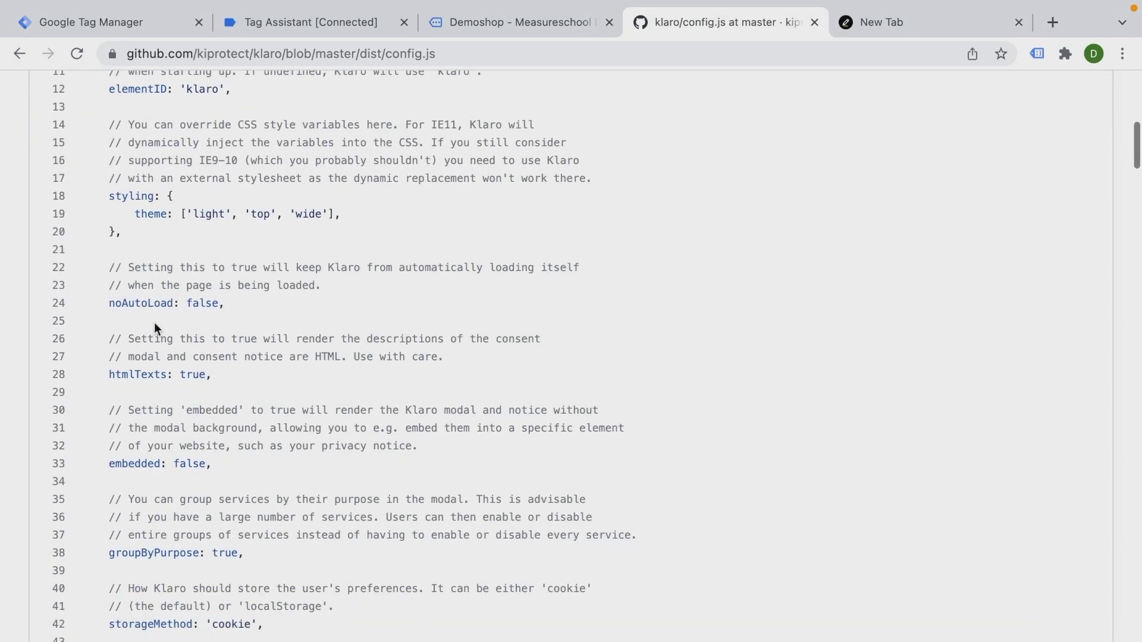
scroll(154, 322, "down", 17)
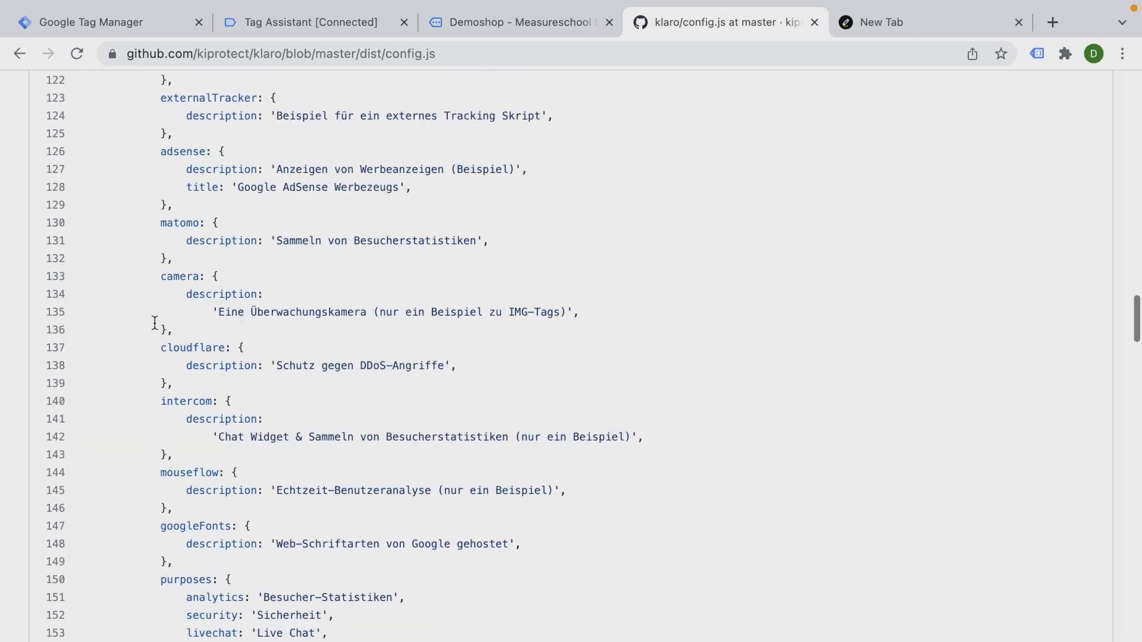
scroll(154, 322, "up", 2)
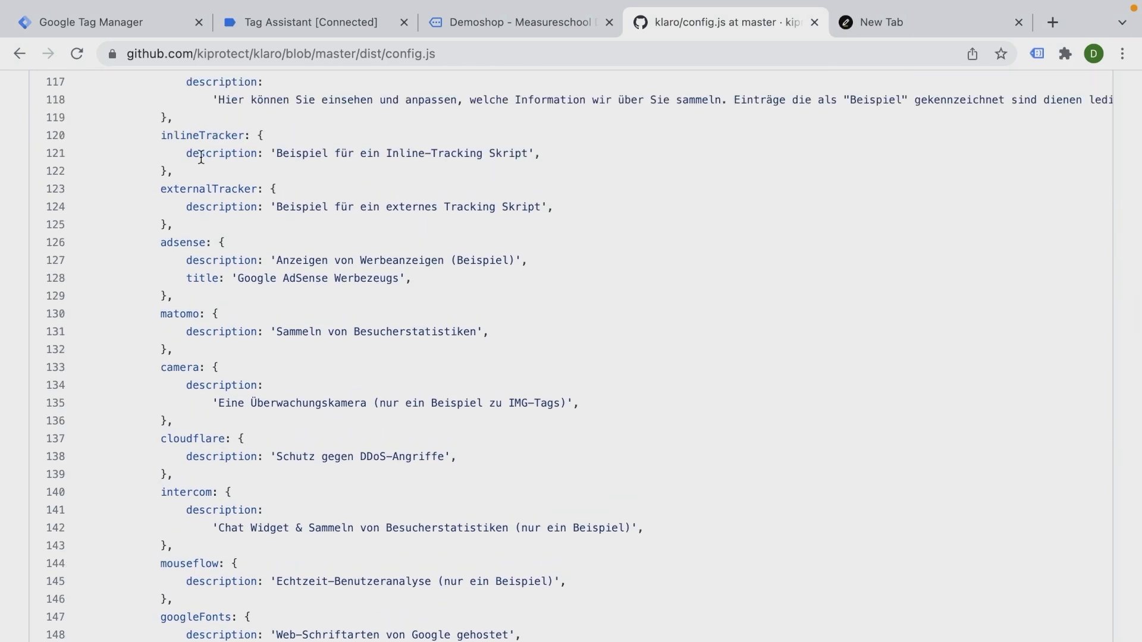
scroll(192, 204, "down", 20)
scroll(201, 205, "down", 12)
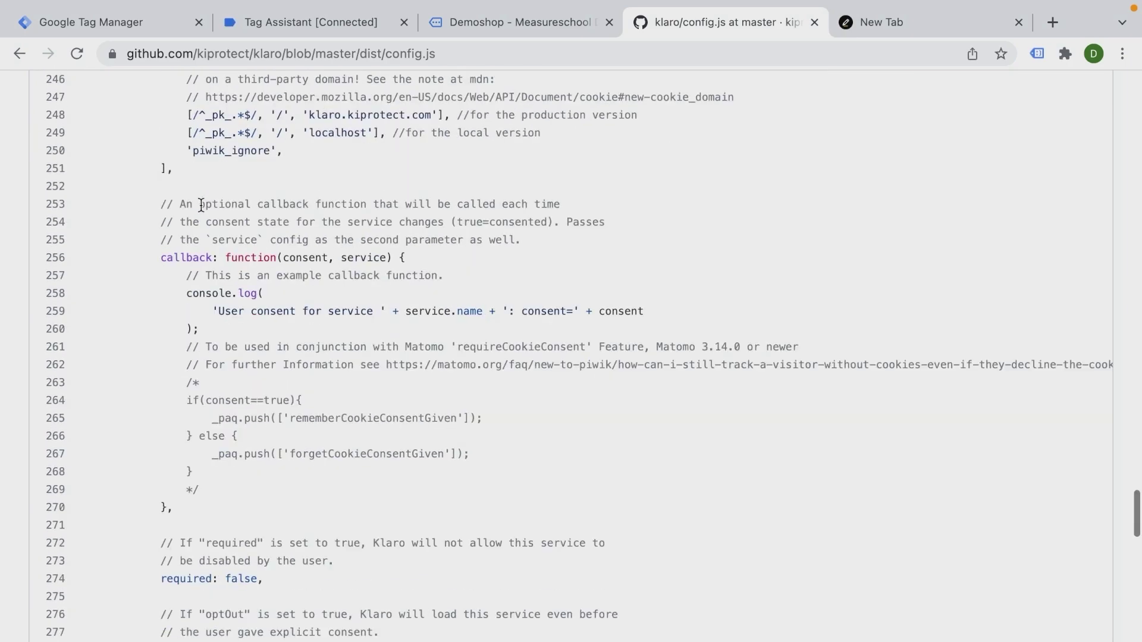
scroll(201, 205, "down", 4)
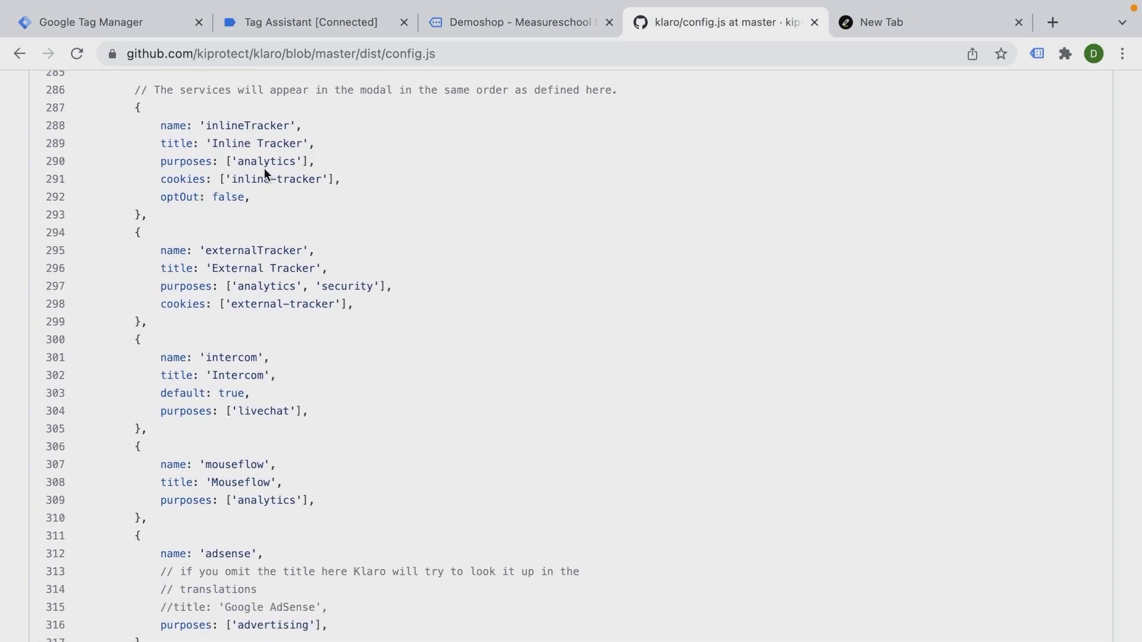
scroll(264, 169, "down", 1)
scroll(264, 169, "down", 1)
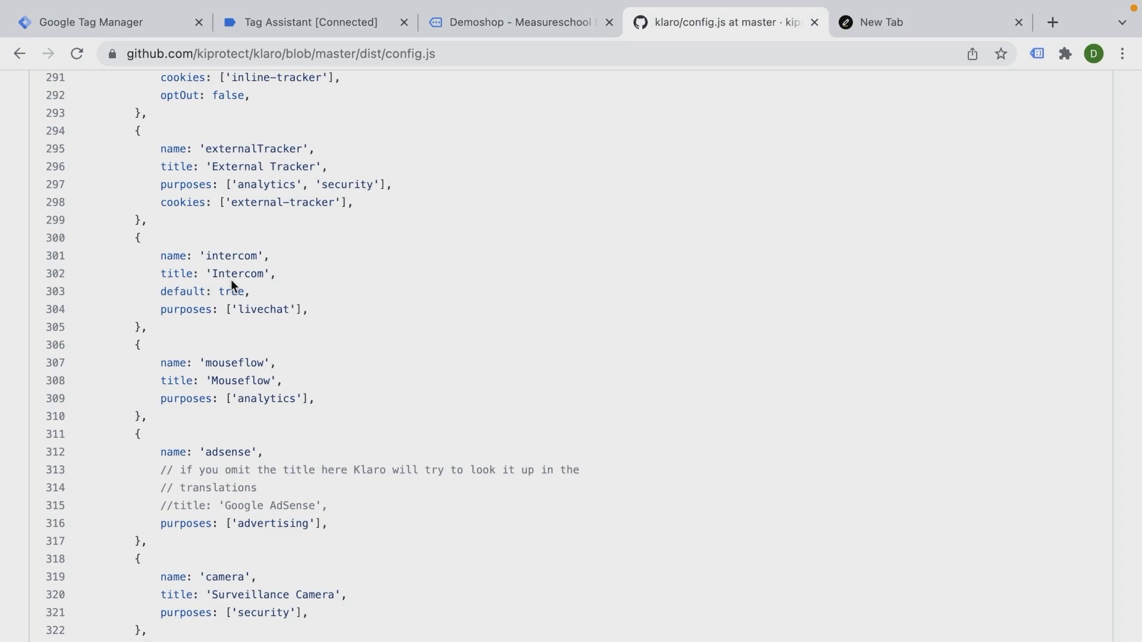
- Select and copy the entire saved klaroConfig script from the notes app
left_click(916, 14)
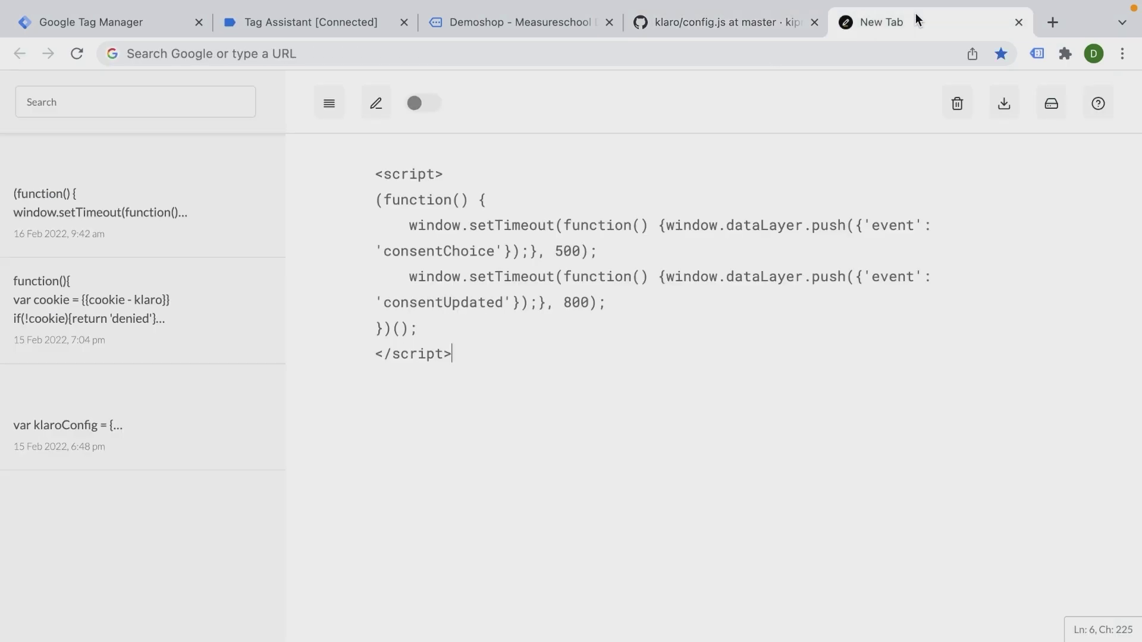
left_click(39, 449)
key("ctrl+a")
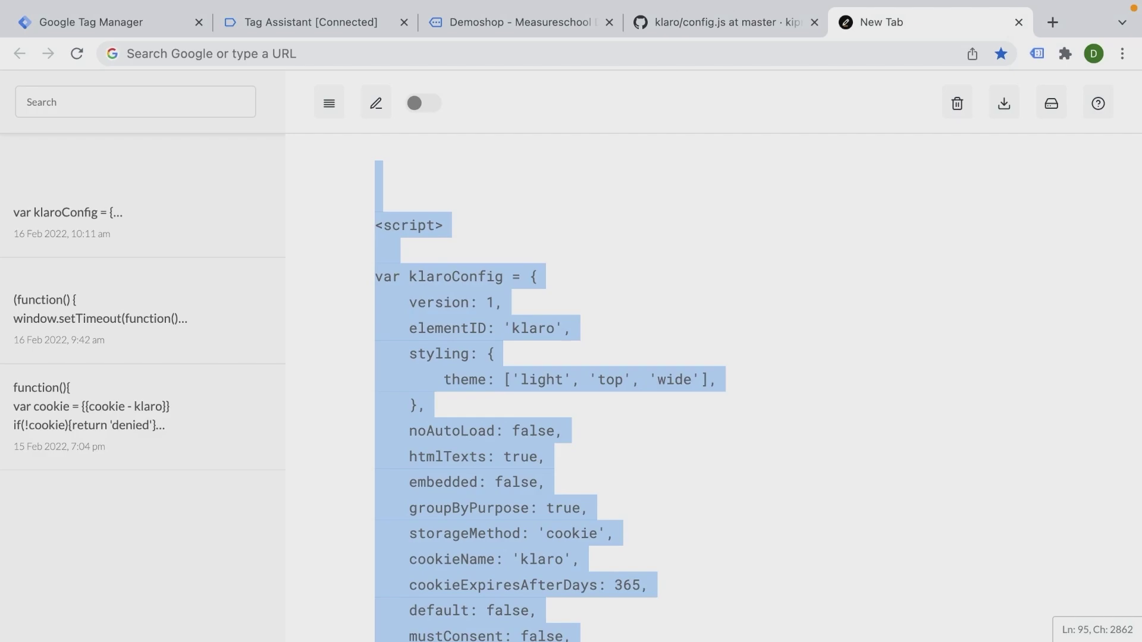
- Look over the featured consent management templates in Tag Manager's tag type chooser
left_click(179, 24)
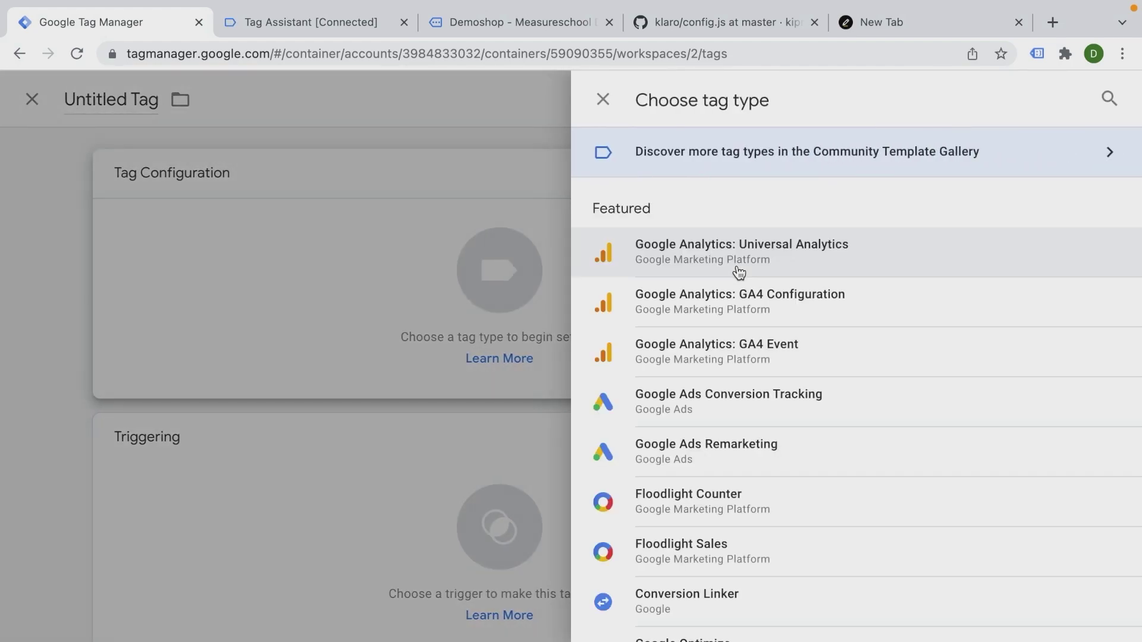
scroll(680, 216, "down", 3)
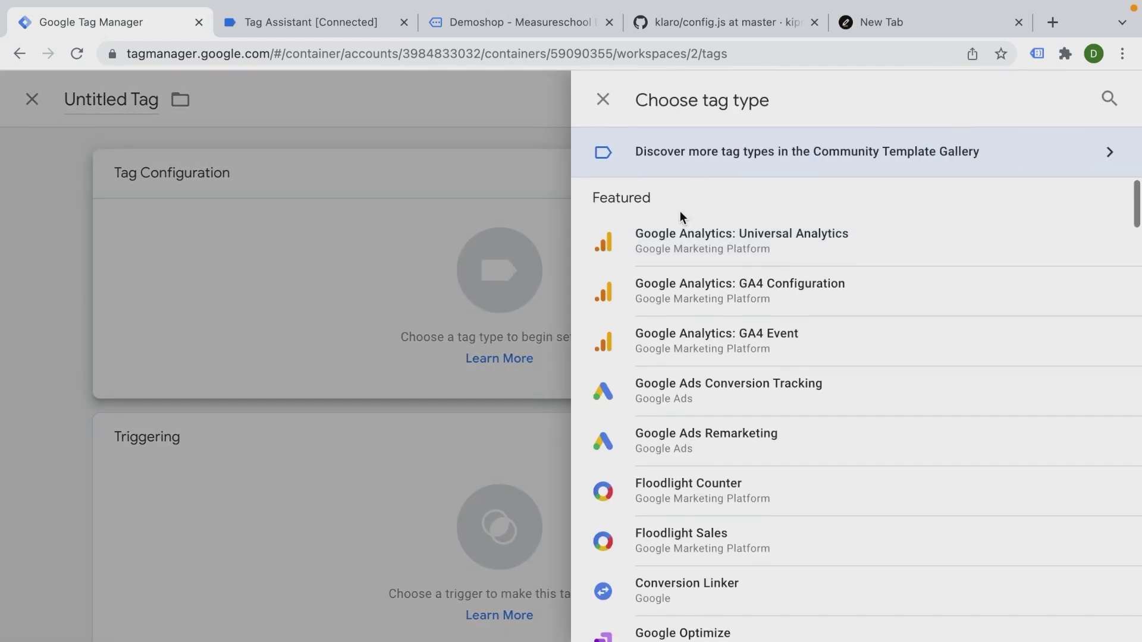
scroll(681, 218, "down", 2)
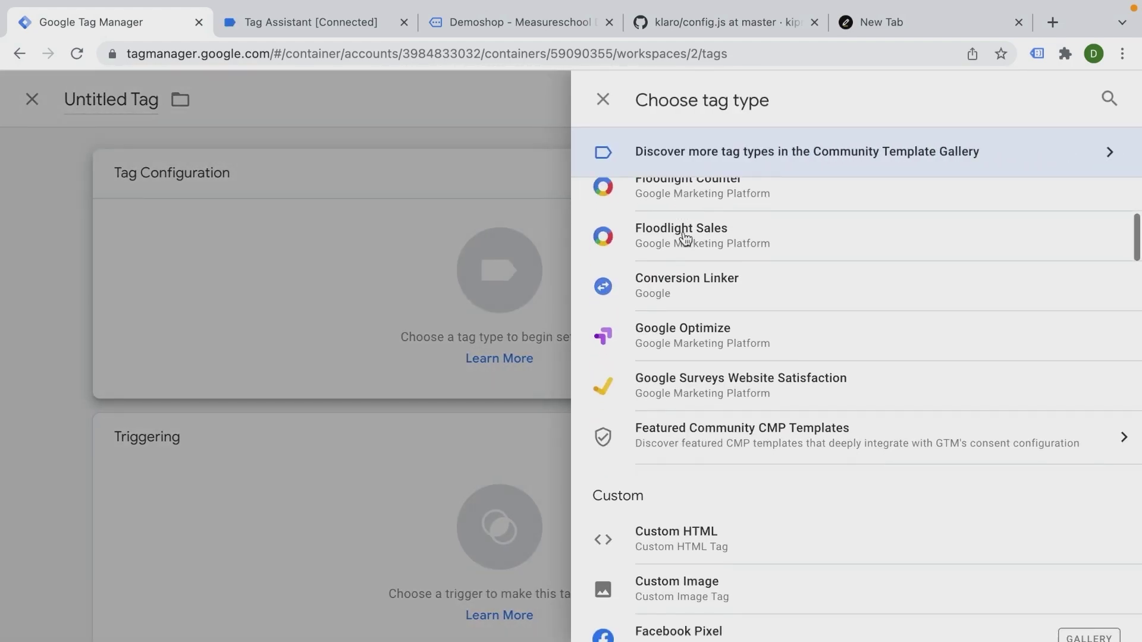
left_click(750, 455)
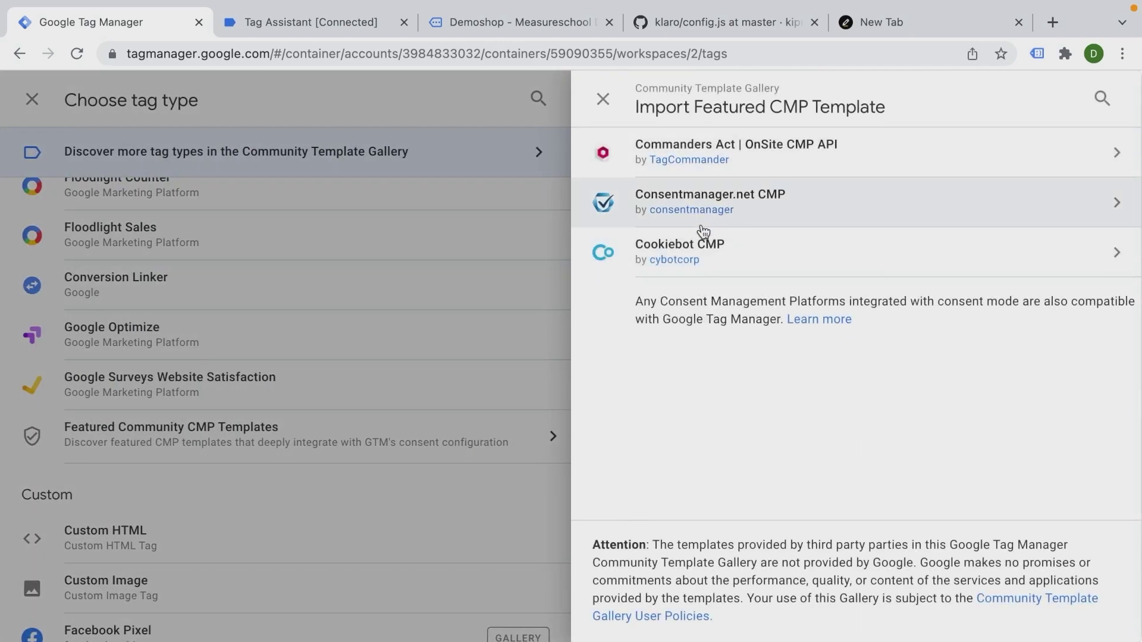
left_click(604, 99)
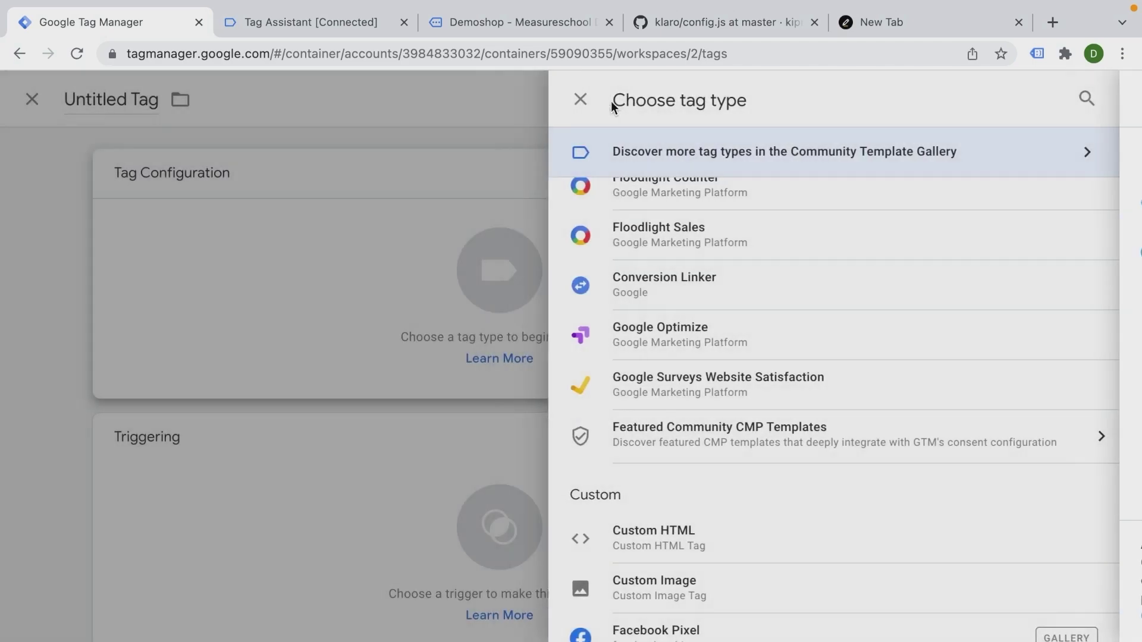
scroll(793, 334, "down", 3)
- Make the tag Custom HTML and paste the 95-line Klaro consent script into it
left_click(711, 357)
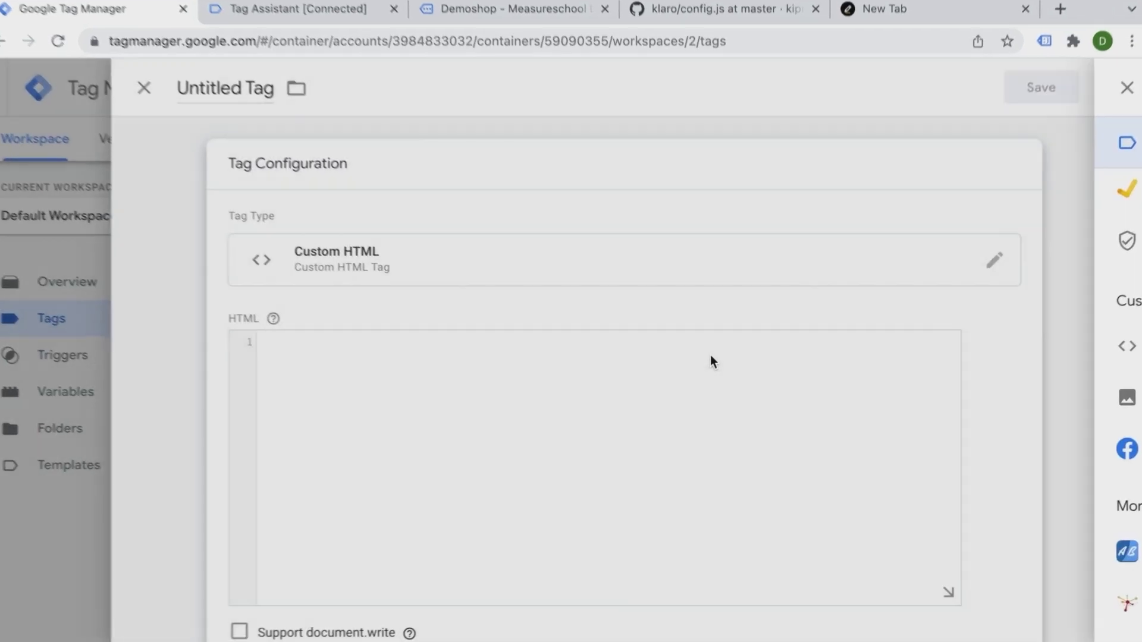
key("ctrl+v")
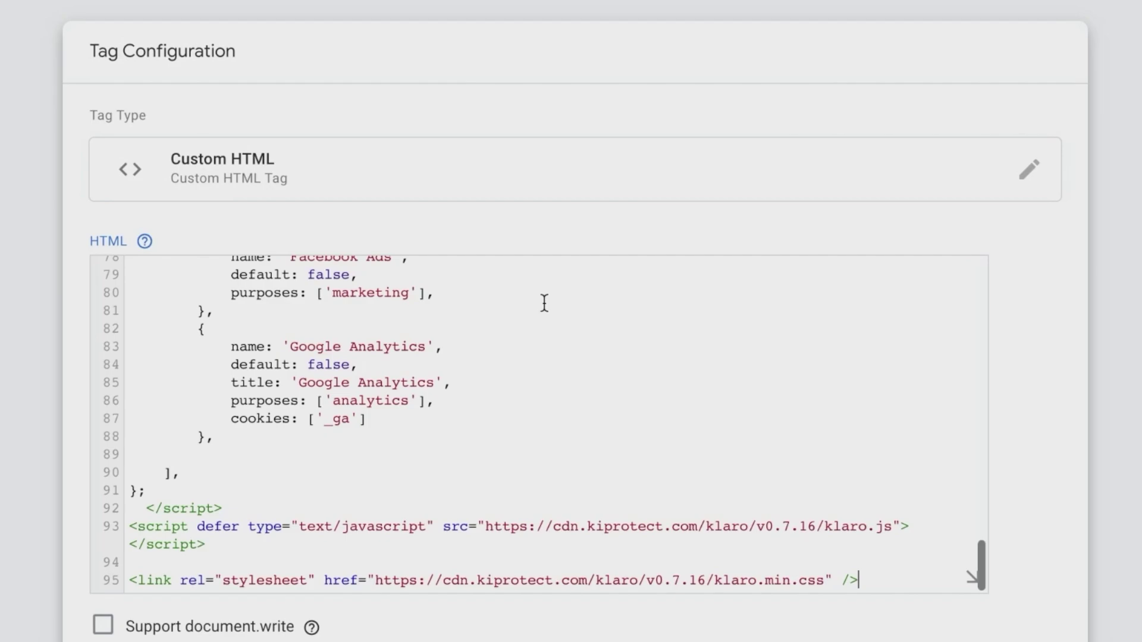
scroll(454, 374, "up", 20)
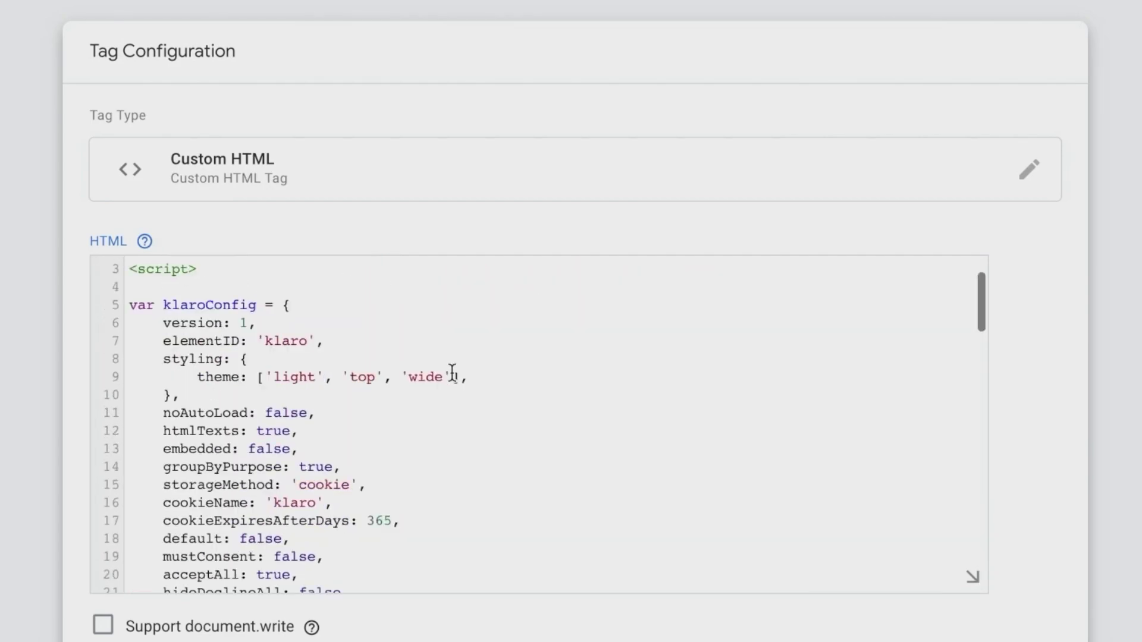
scroll(149, 321, "down", 20)
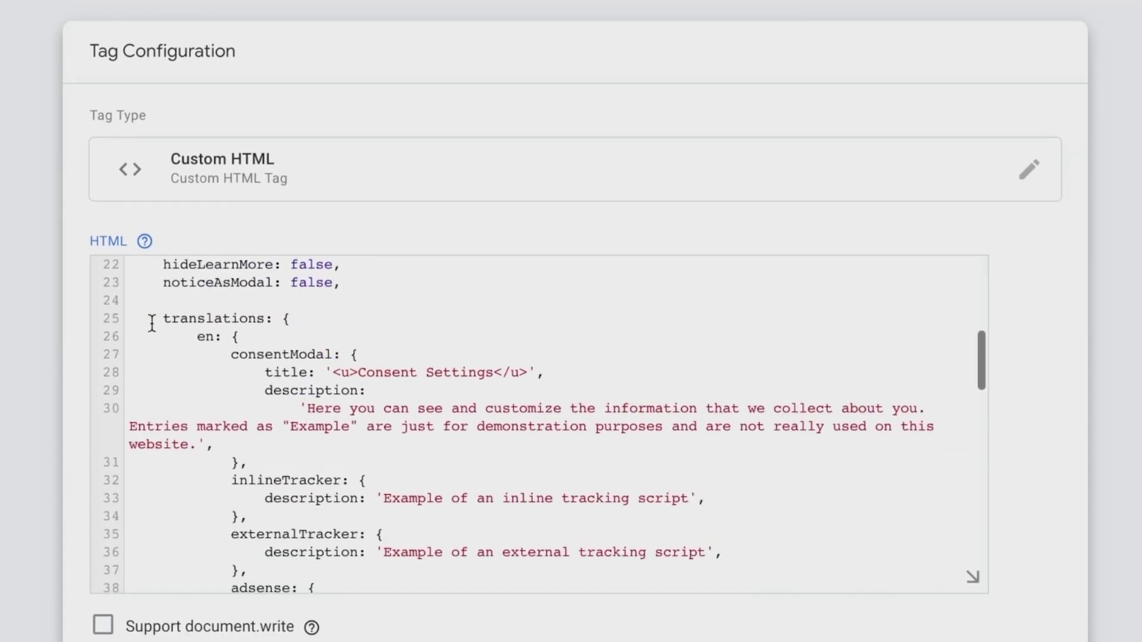
scroll(153, 182, "up", 1)
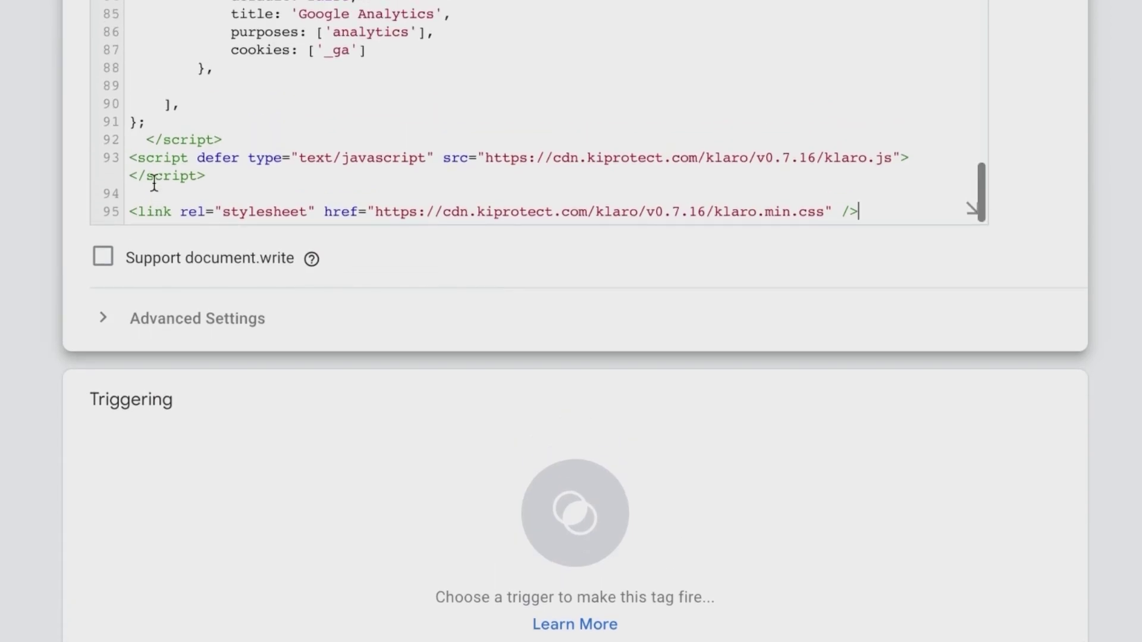
- Check the stylesheet link on line 95 and rename the tag 'Klaro - Consent Banner'
left_click_drag(137, 158, 225, 162)
double_click(244, 211)
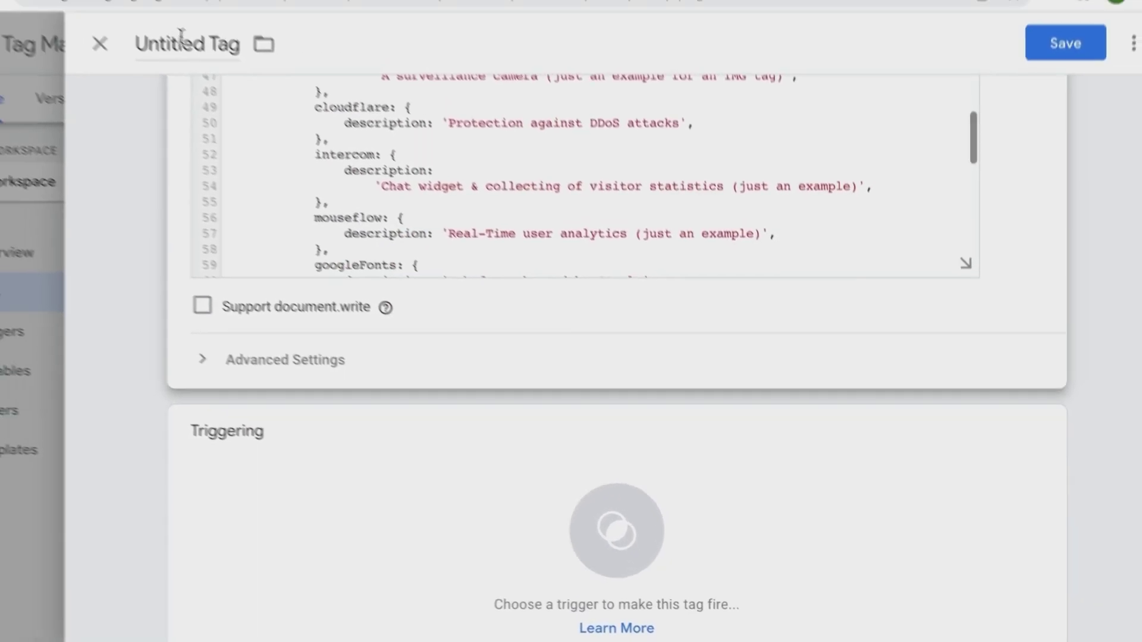
left_click(181, 43)
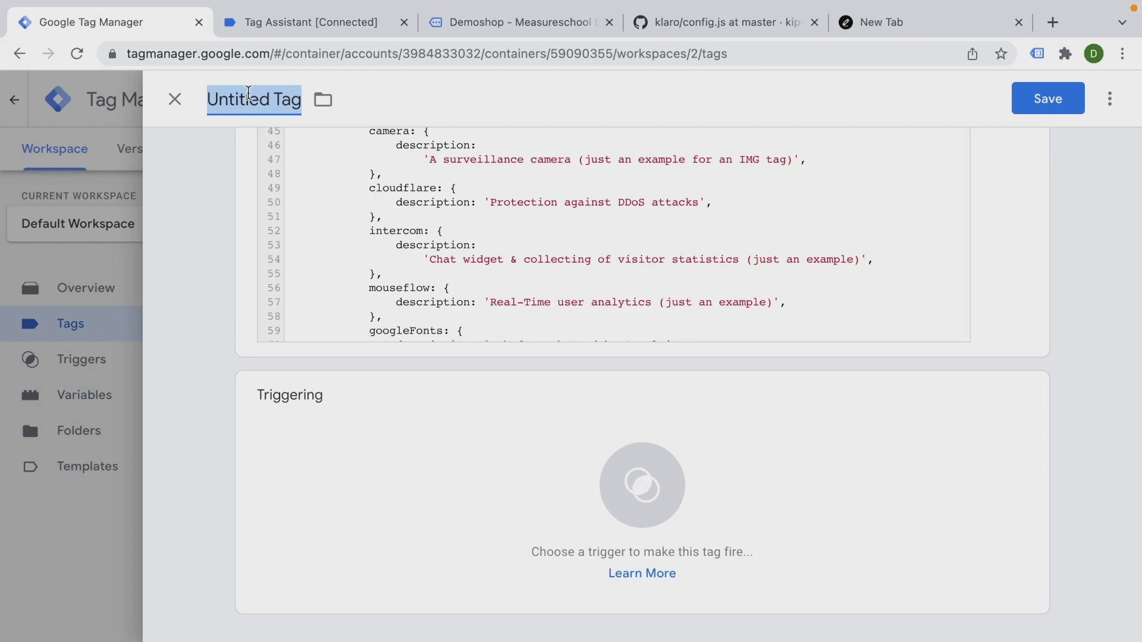
type("Klaro - ")
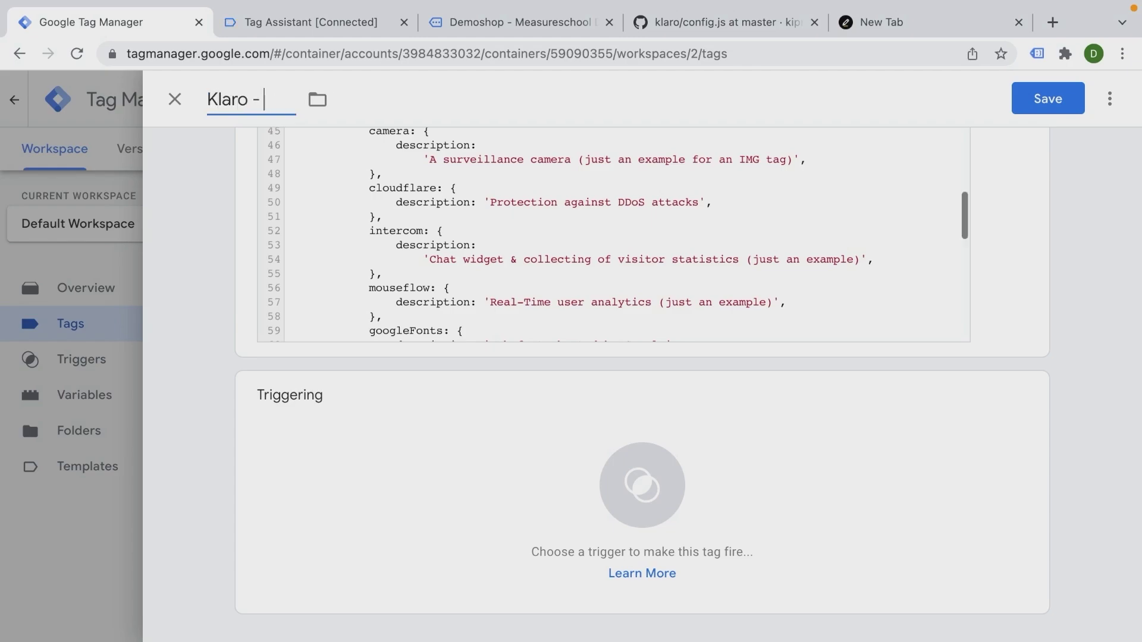
type("Consent Banner")
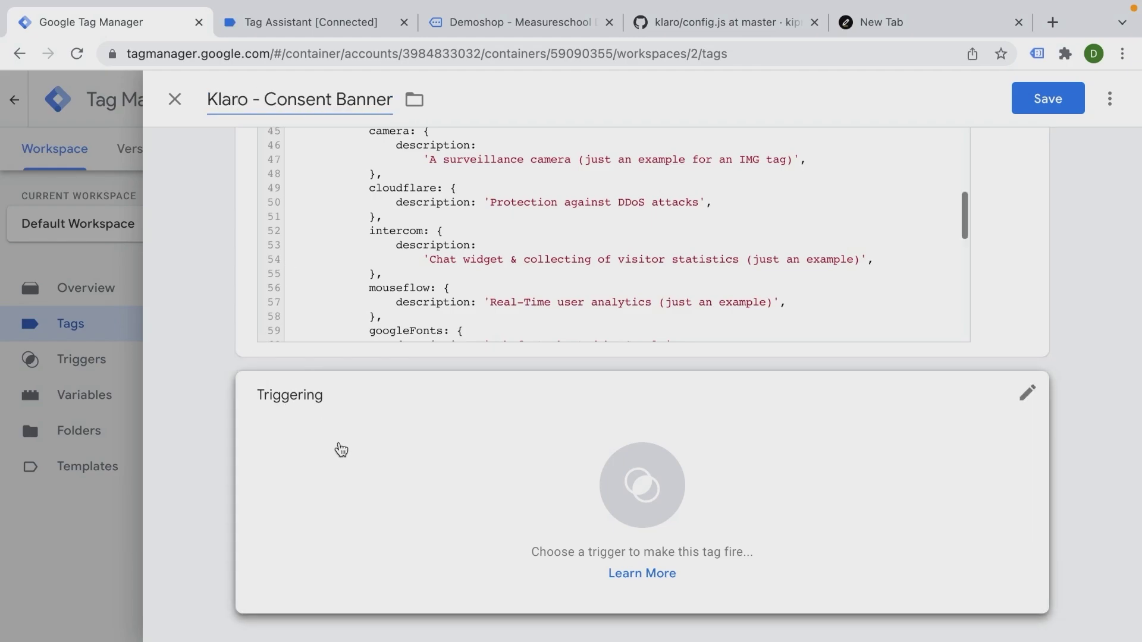
- Attach the Consent Initialization - All Pages trigger, save the tag, and start Preview
left_click(340, 450)
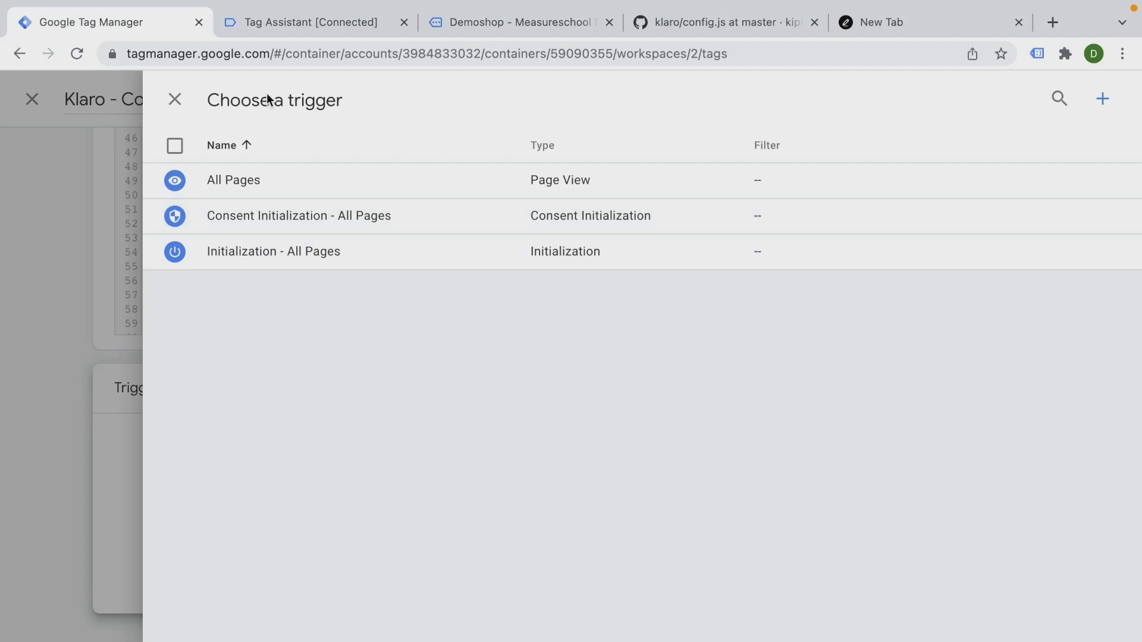
left_click(277, 24)
left_click(95, 629)
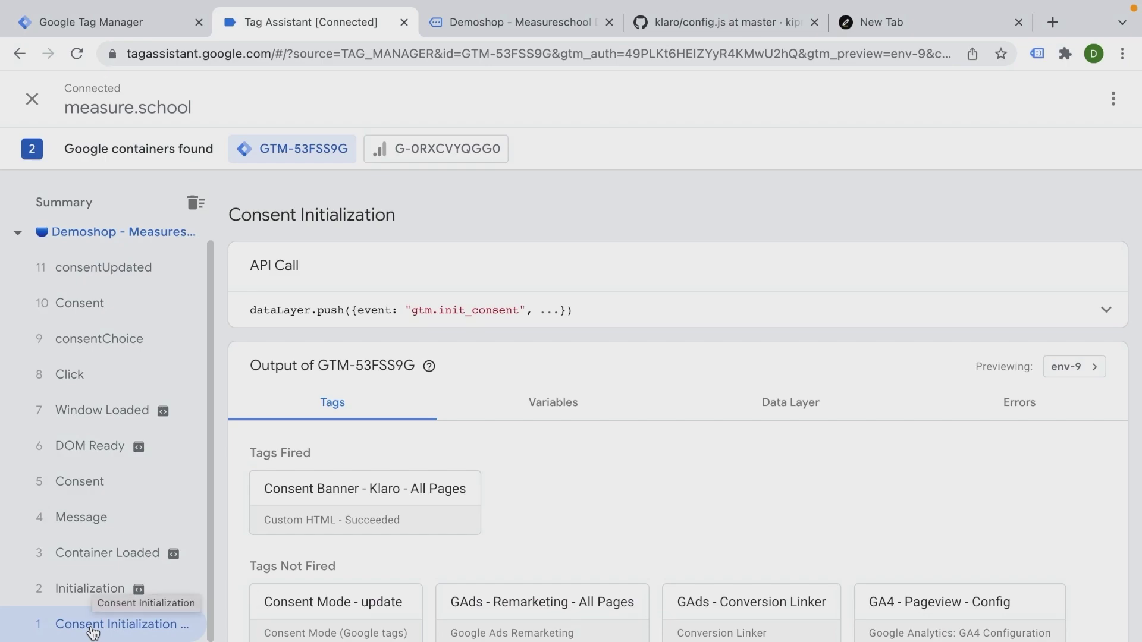
left_click(171, 34)
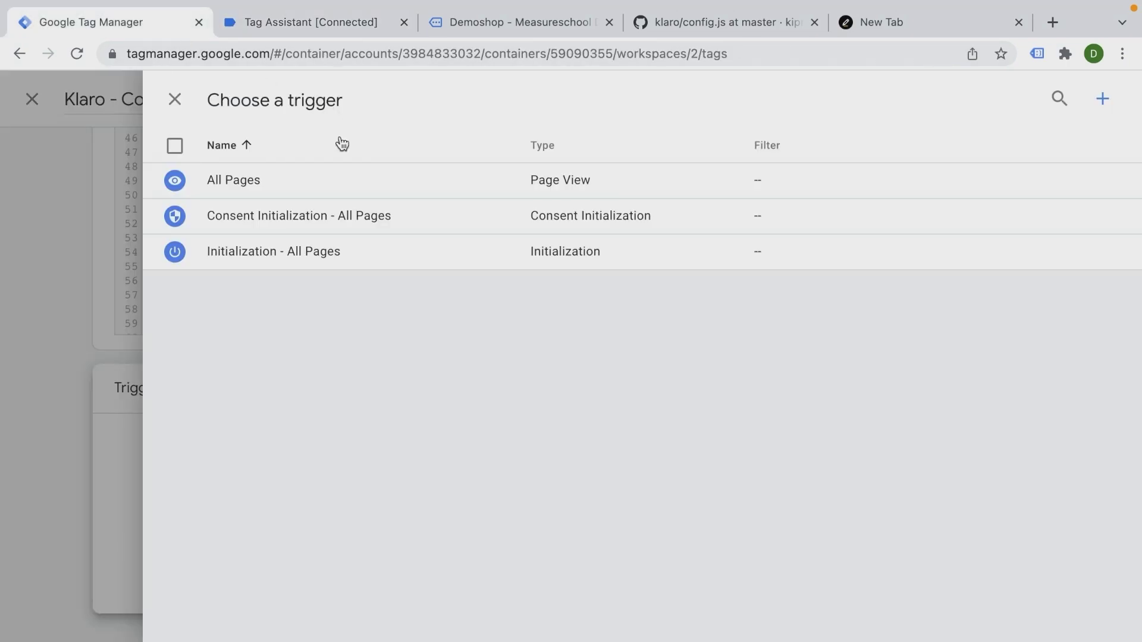
left_click(261, 220)
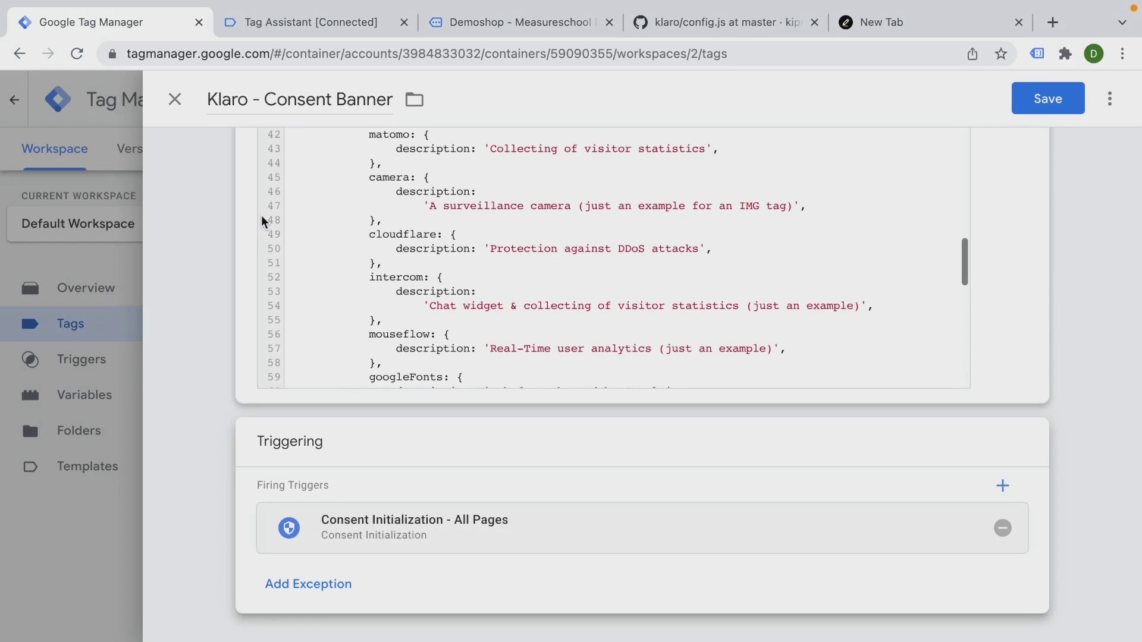
left_click(1061, 105)
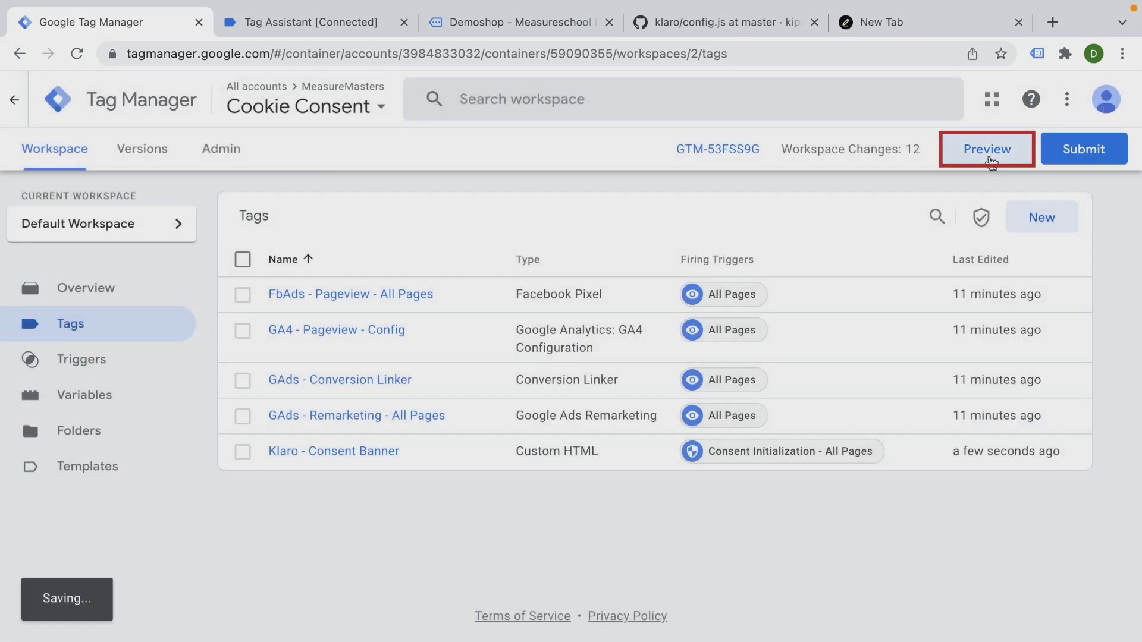
left_click(987, 150)
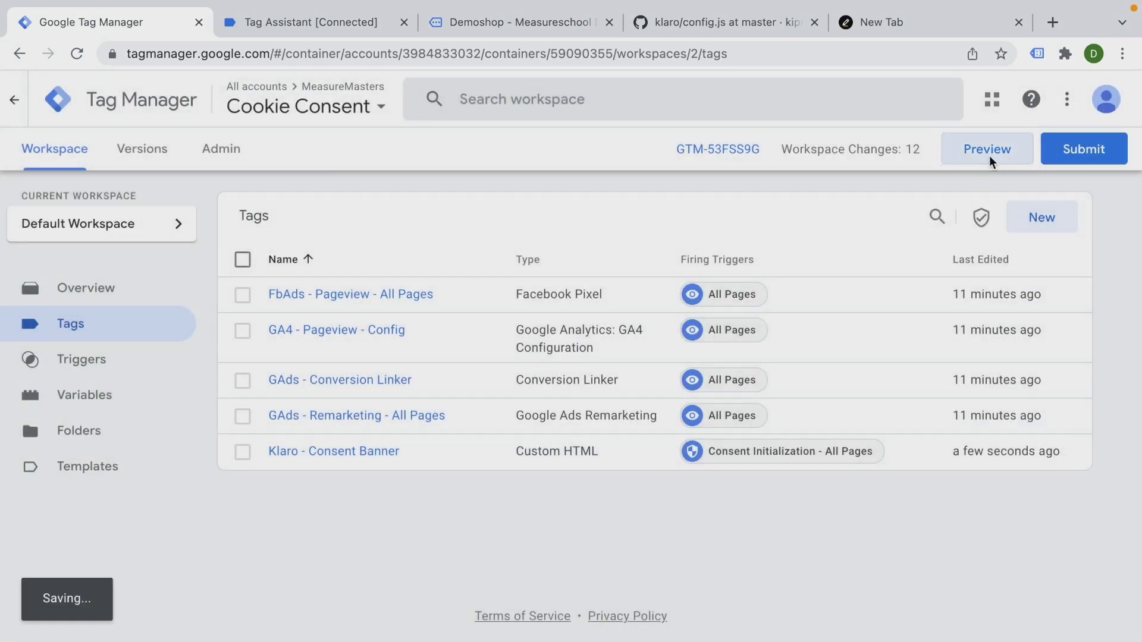
- In the Demoshop preview, review the marketing and analytics services in Klaro's settings and accept all
left_click(503, 21)
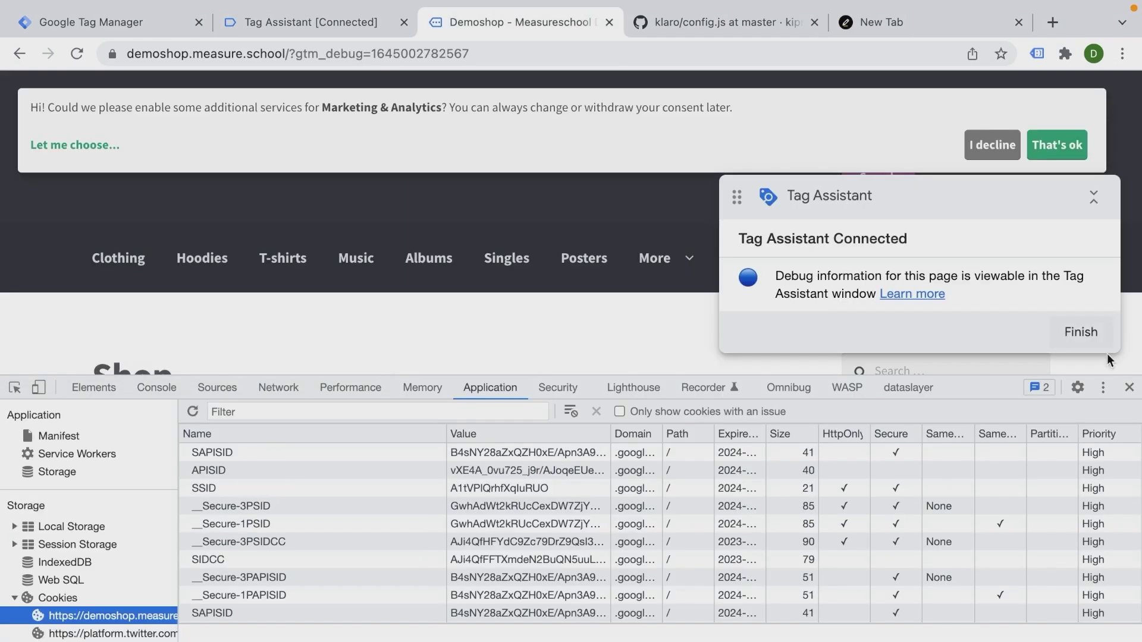
left_click(1128, 387)
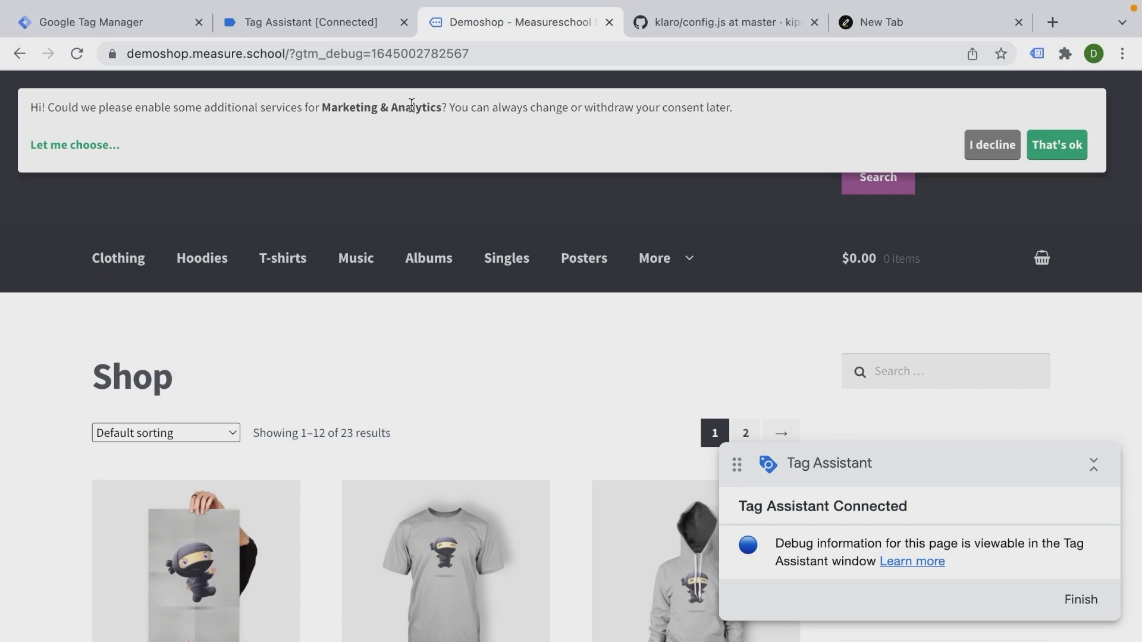
left_click(65, 146)
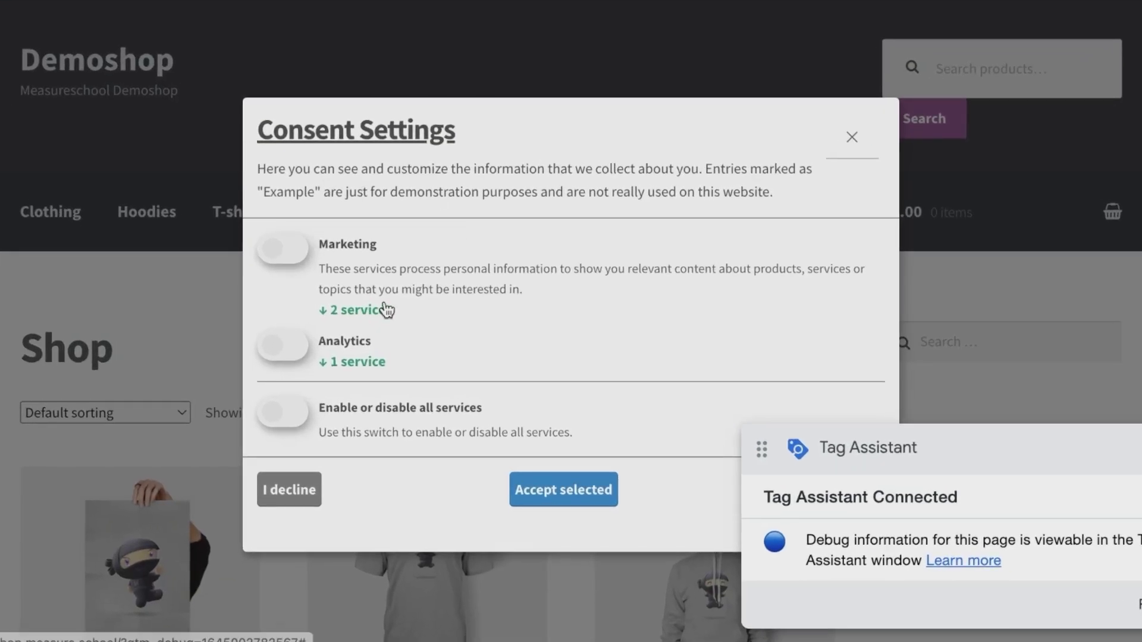
left_click(355, 310)
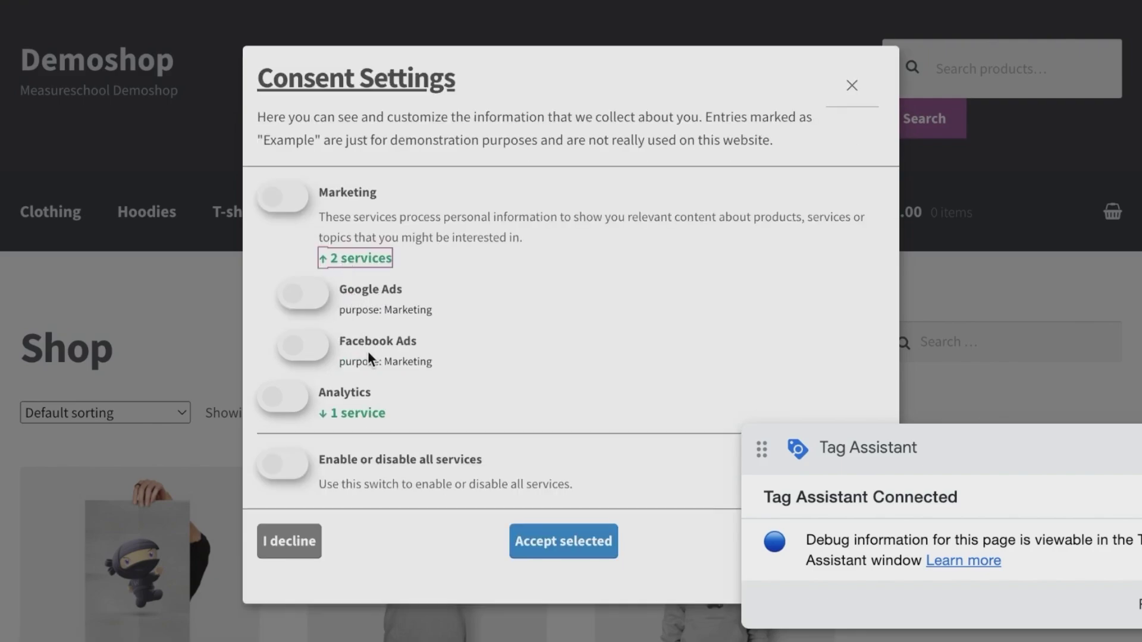
left_click(360, 413)
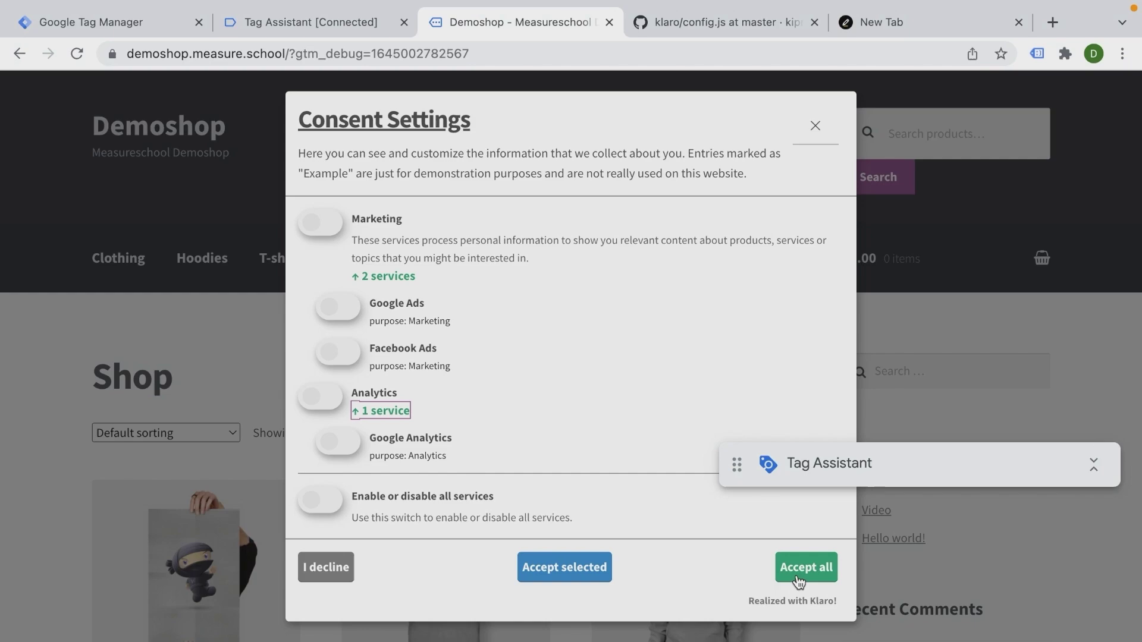
left_click(798, 578)
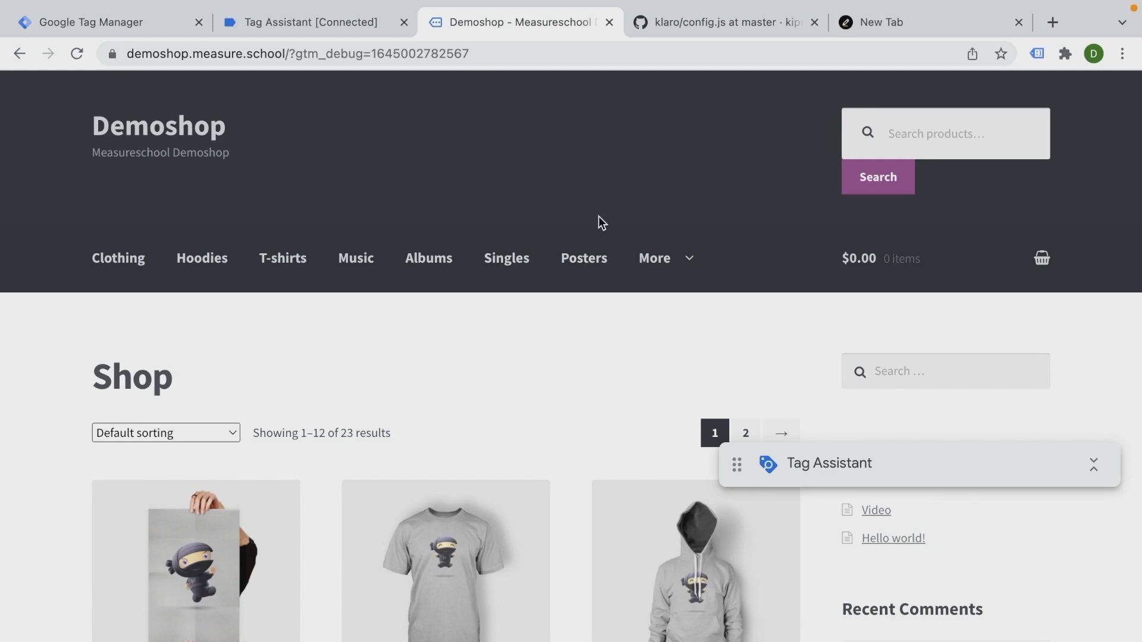
- Open Chrome DevTools and inspect the klaro cookie value, raw and URL-decoded, showing all three services true
left_click(1129, 58)
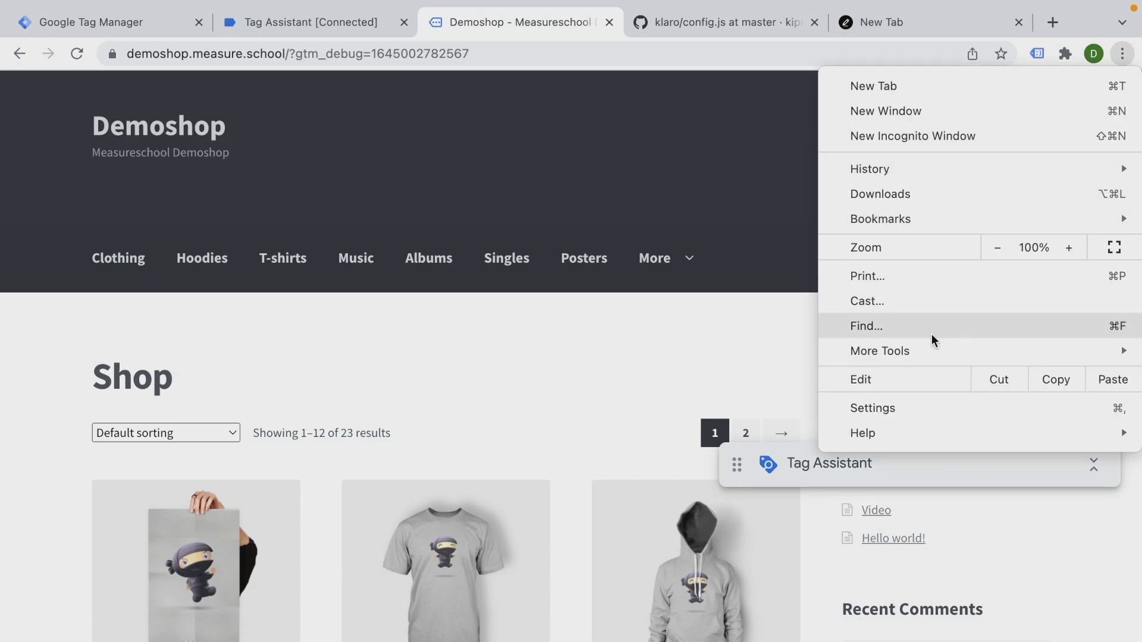
mouse_move(931, 347)
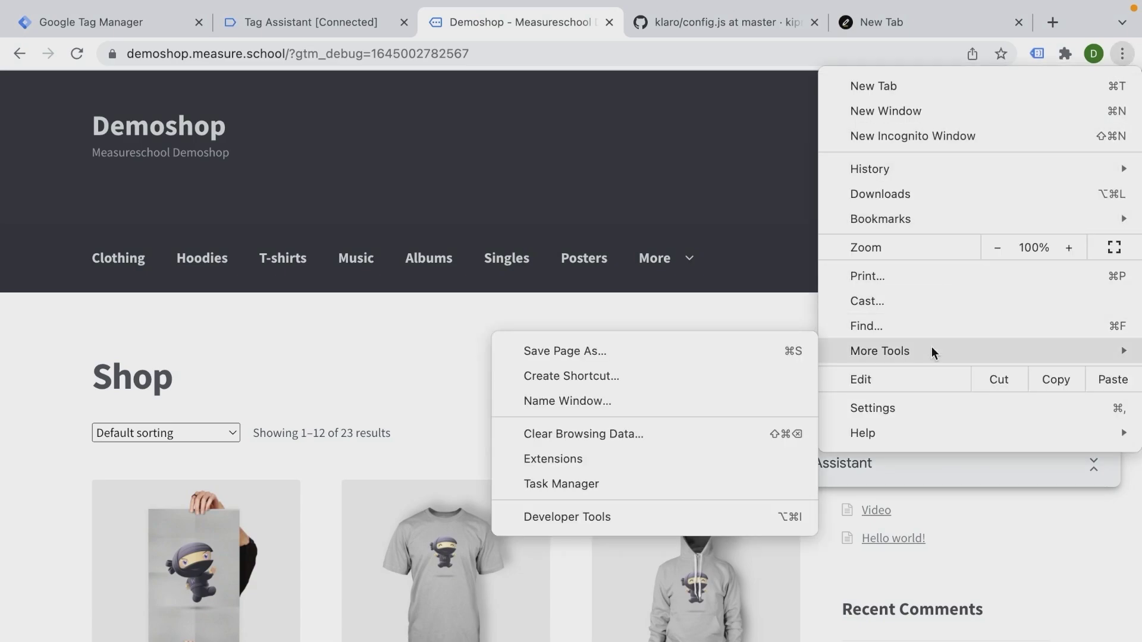
left_click(596, 517)
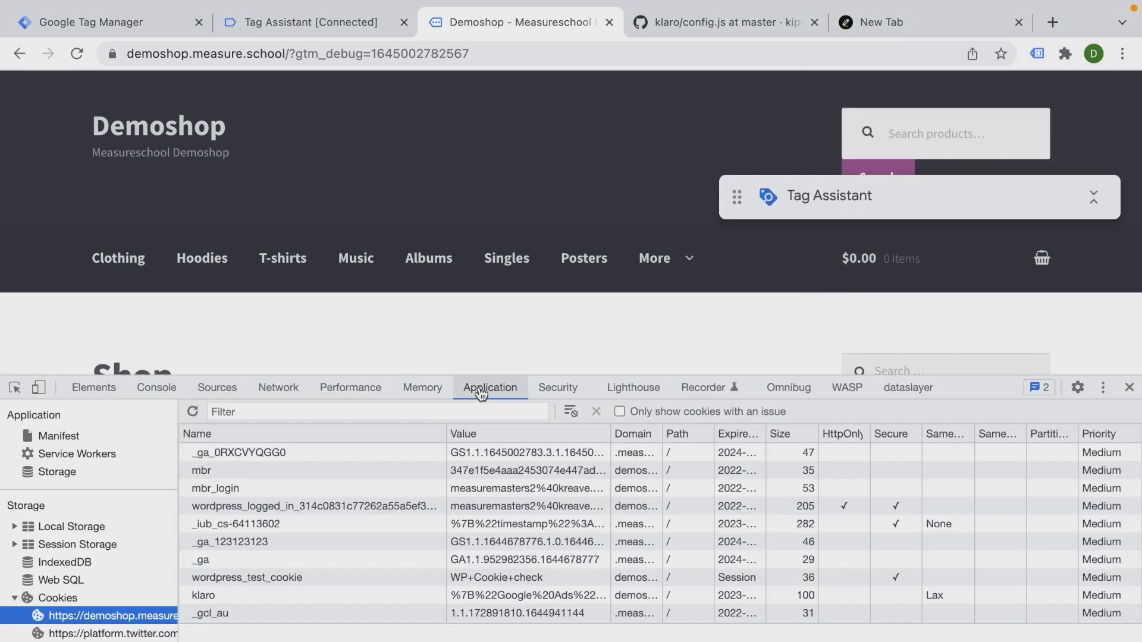
left_click_drag(482, 393, 491, 223)
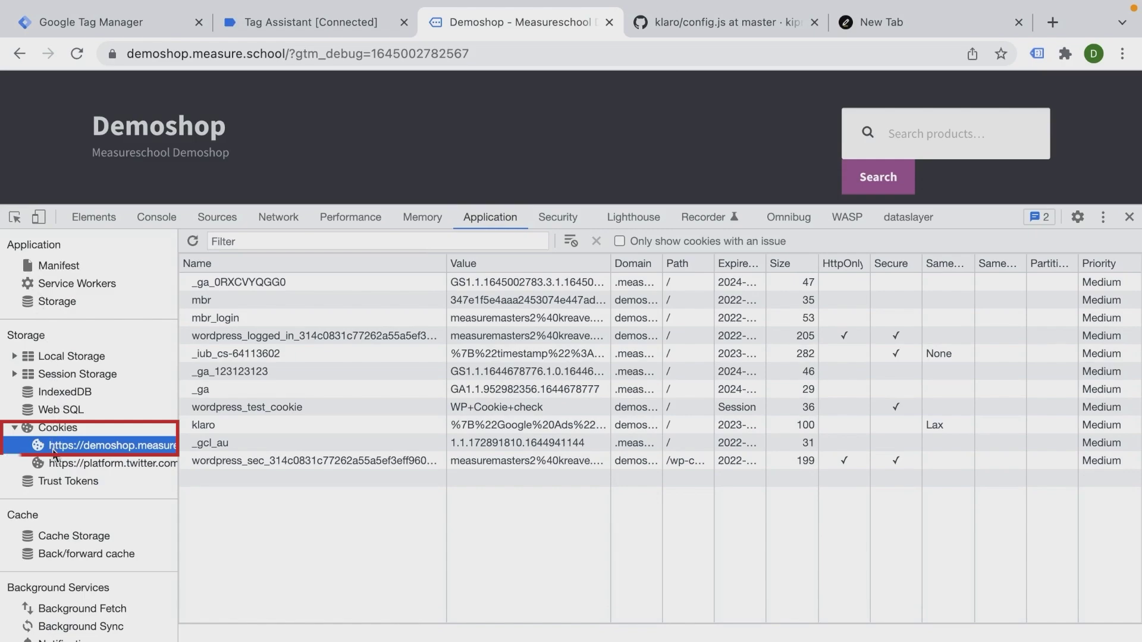
left_click(53, 429)
left_click(75, 453)
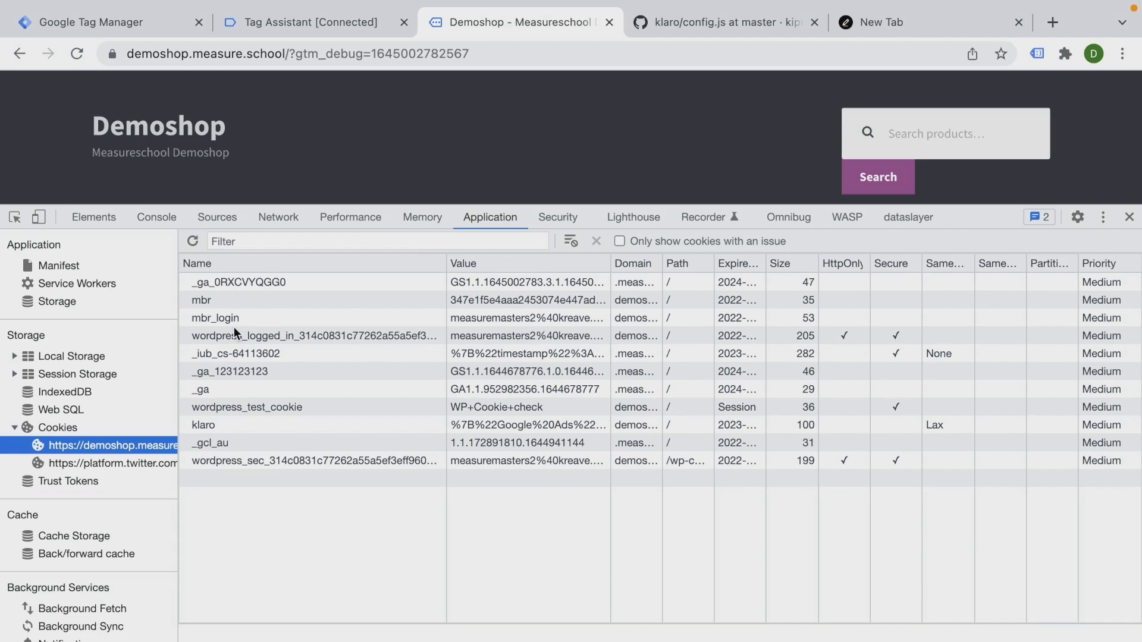
left_click(215, 428)
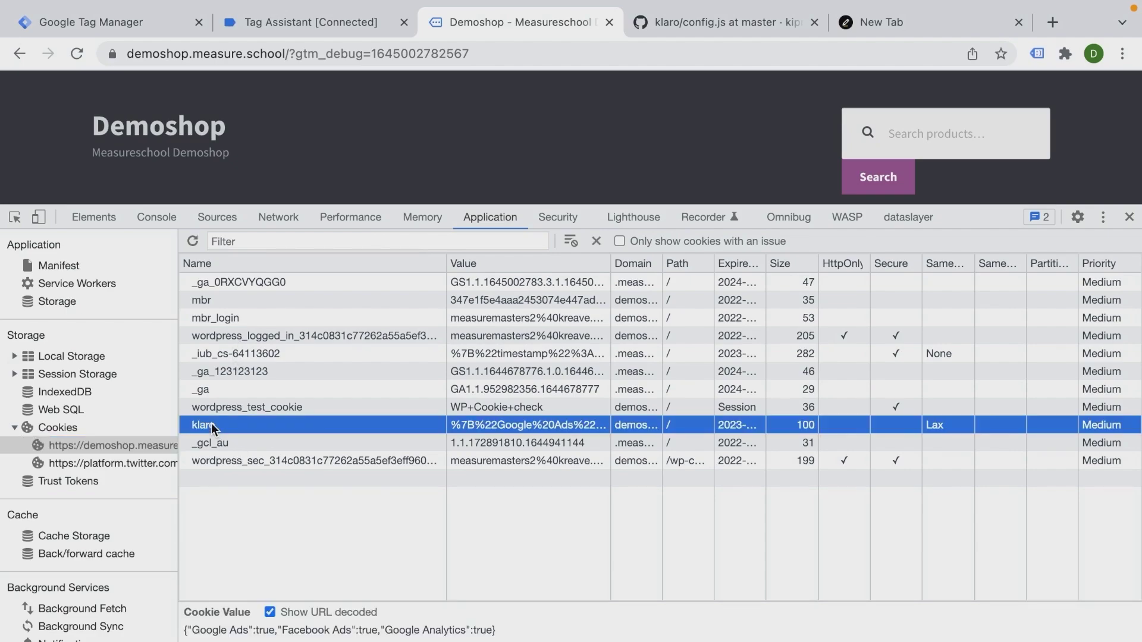
left_click_drag(467, 601, 448, 489)
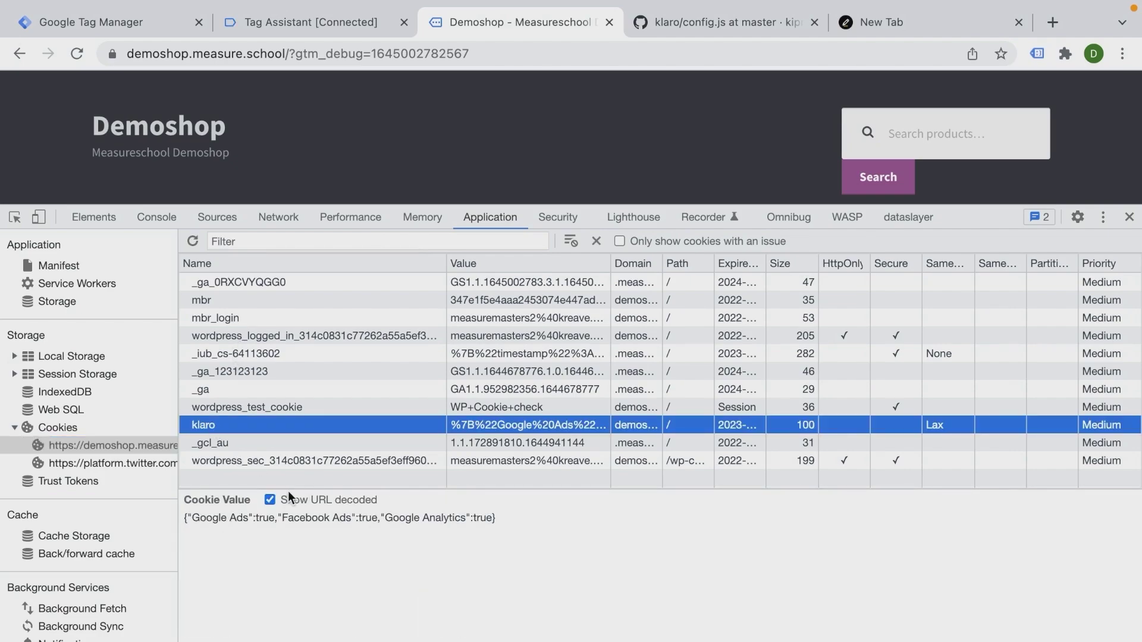
left_click(271, 499)
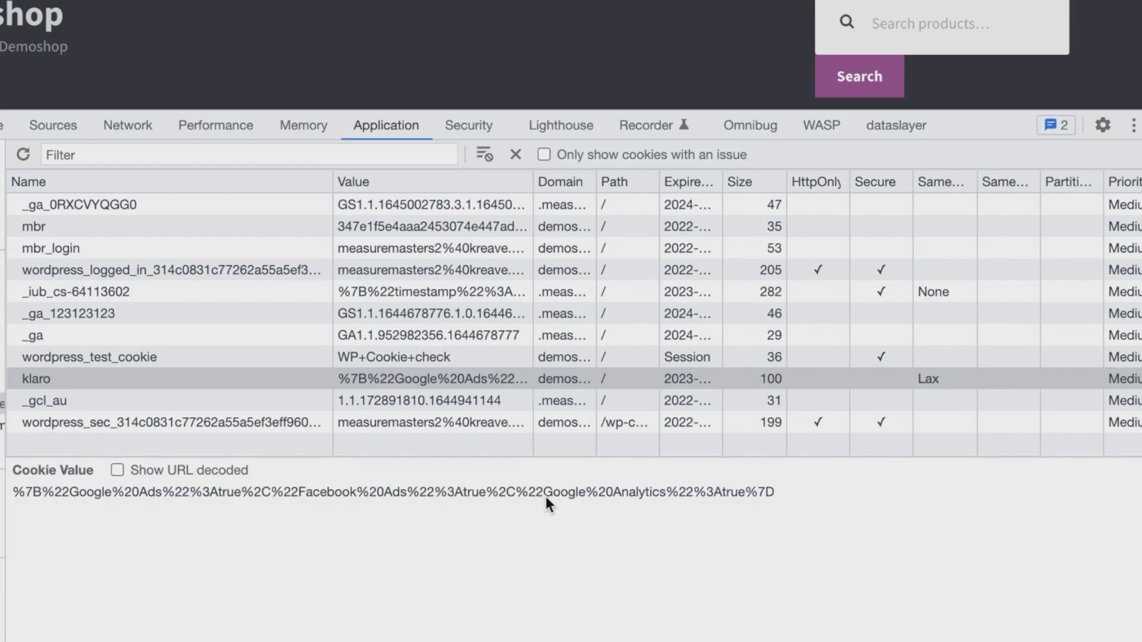
left_click(117, 470)
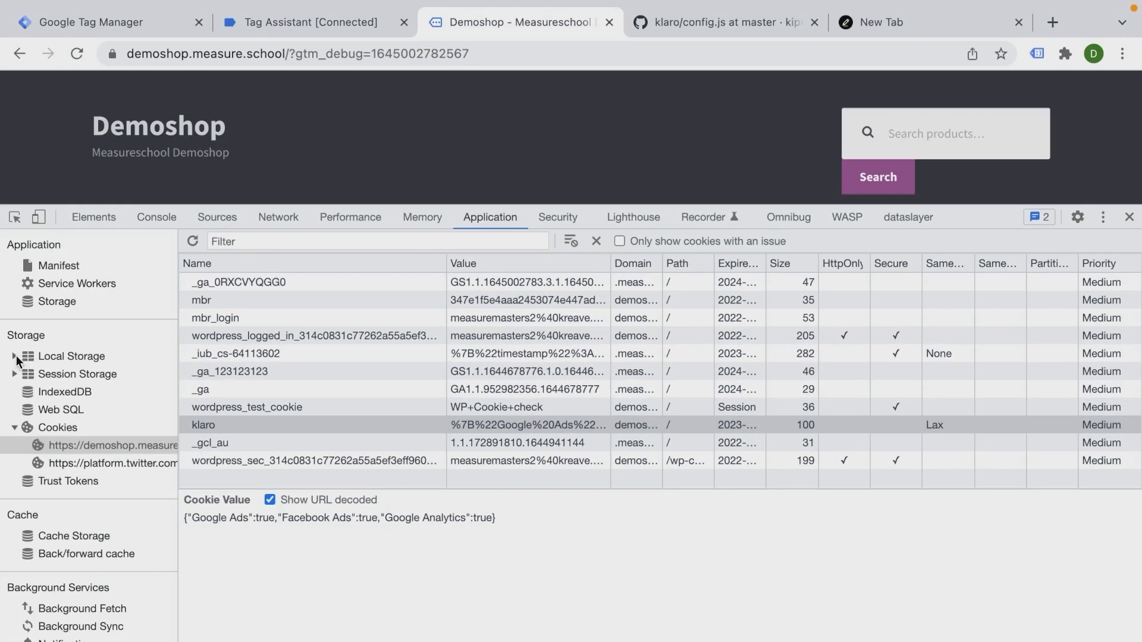
- Check the demoshop Local Storage, then delete the klaro cookie and reload the shop page
left_click(15, 357)
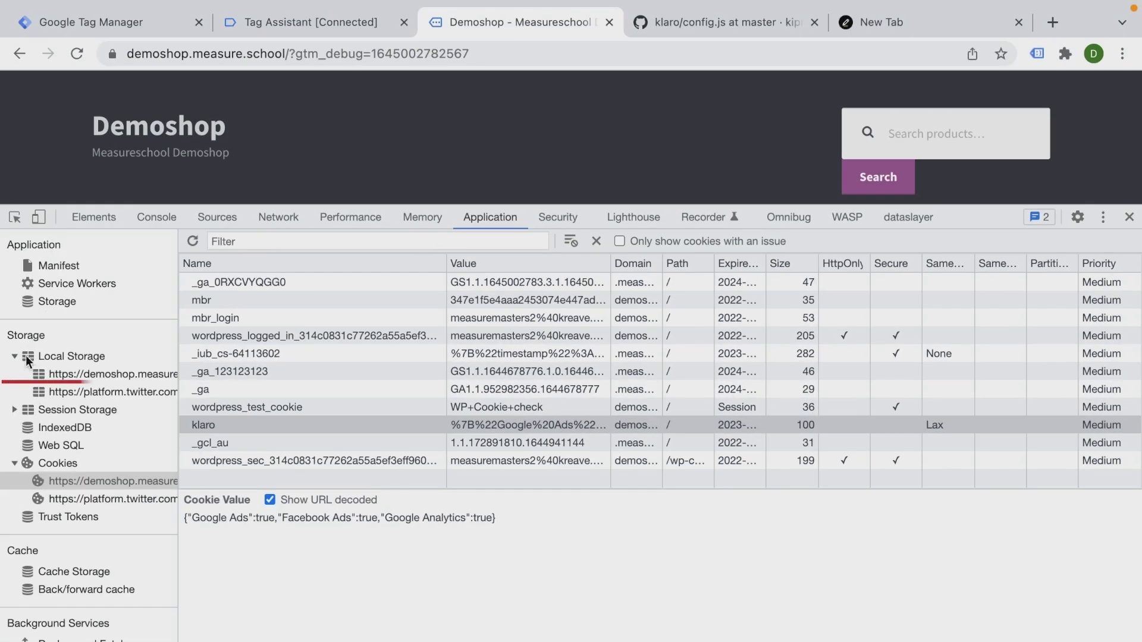
left_click(89, 374)
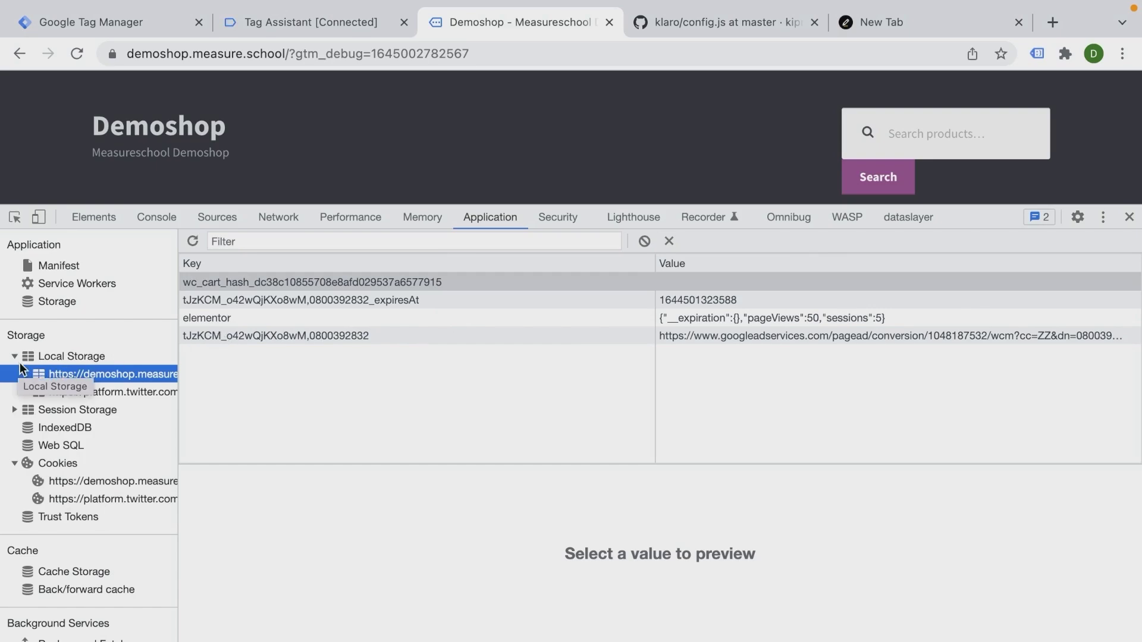
left_click(104, 481)
left_click(223, 429)
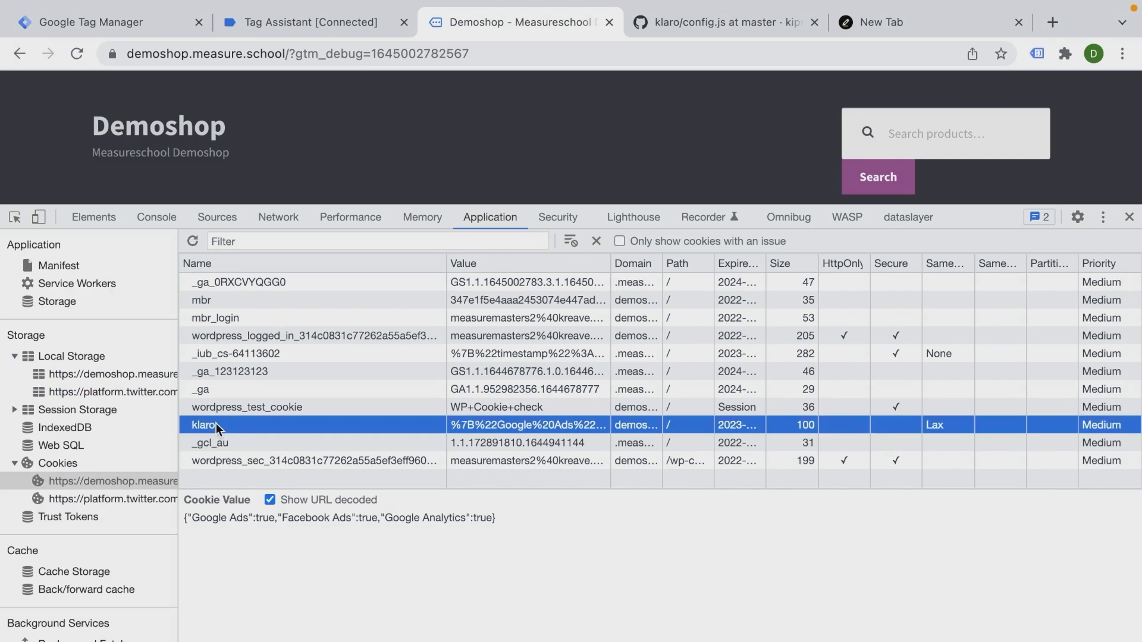
left_click(596, 240)
left_click(77, 53)
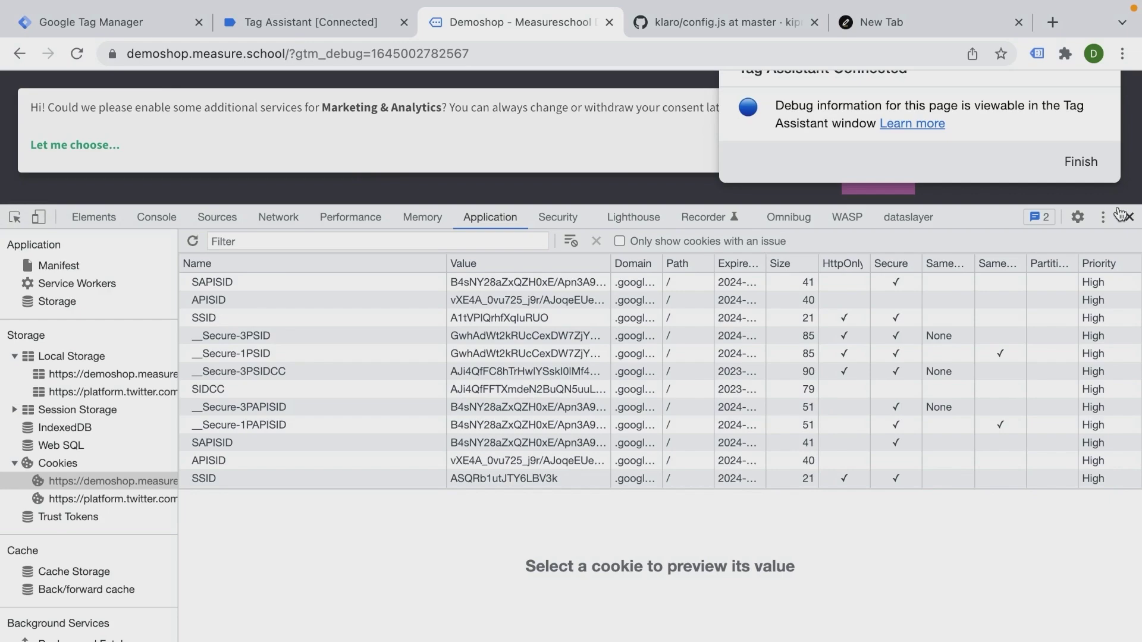
- Decline the Klaro banner, then filter cookies by 'klar' to show klaro with all services false
left_click(1103, 217)
left_click_drag(922, 205, 954, 395)
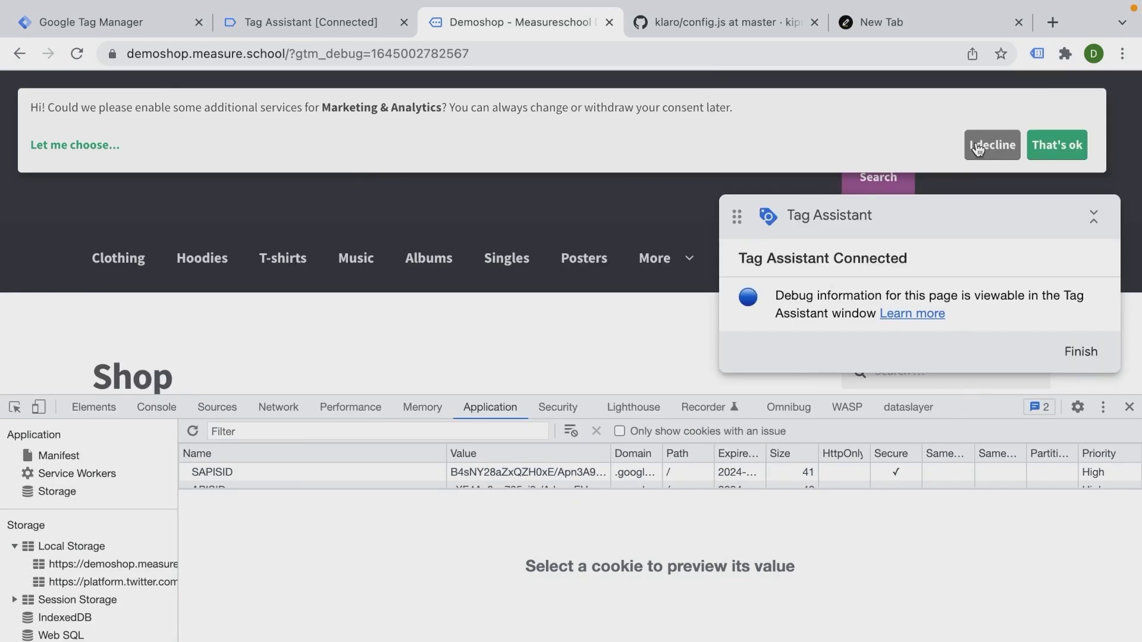
left_click(980, 145)
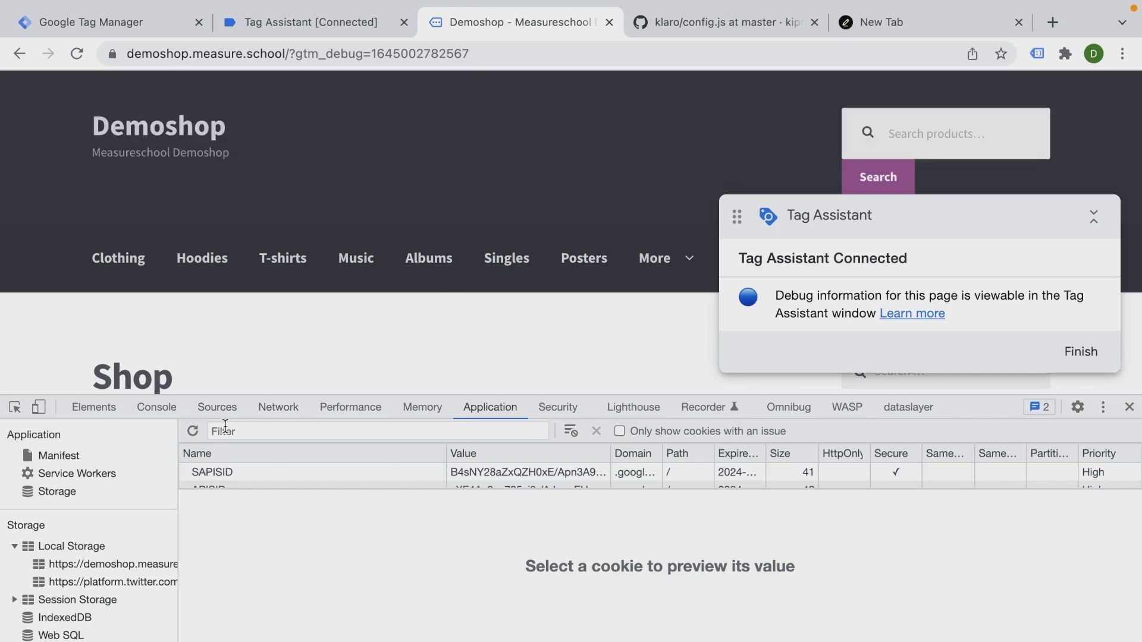
left_click(226, 428)
type("klar")
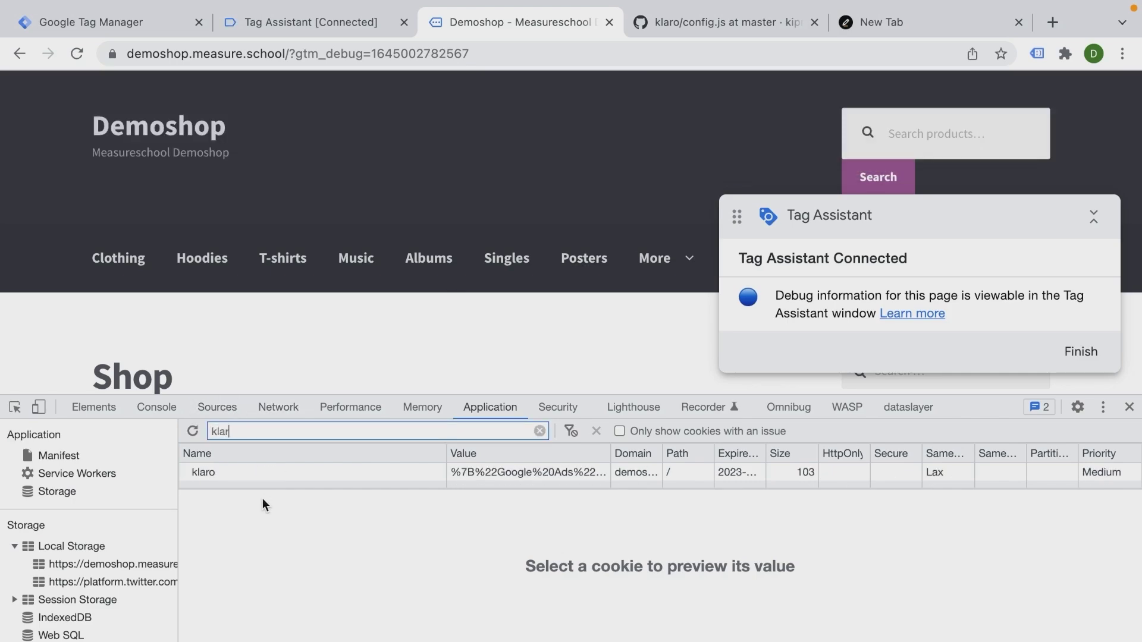
left_click(261, 471)
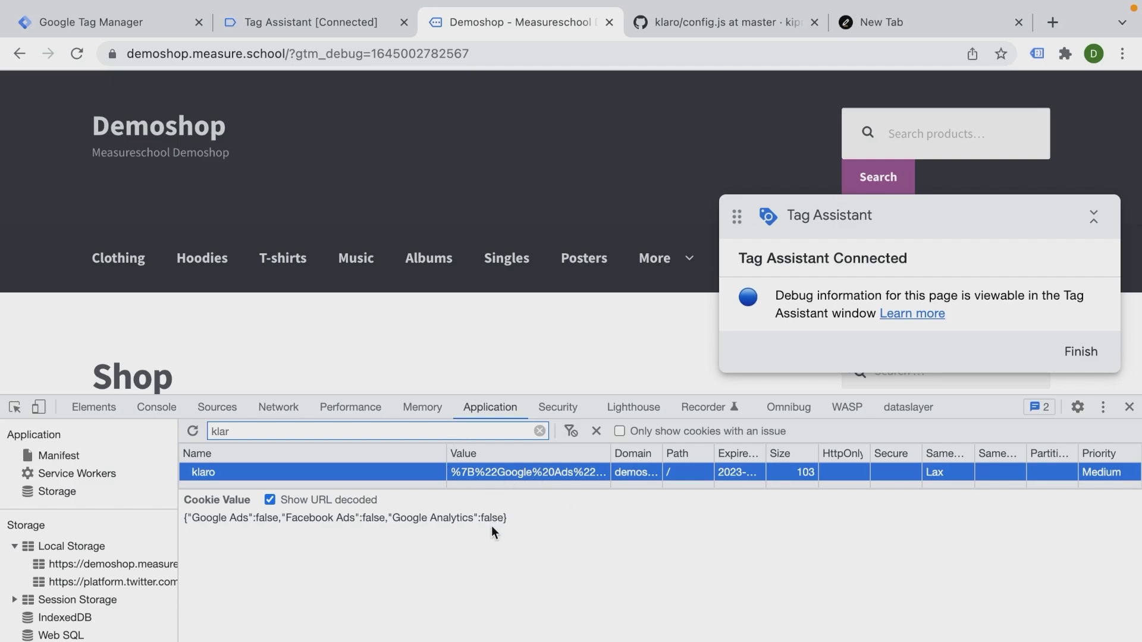
- Start a new user-defined variable of type 1st Party Cookie in the container
left_click(119, 26)
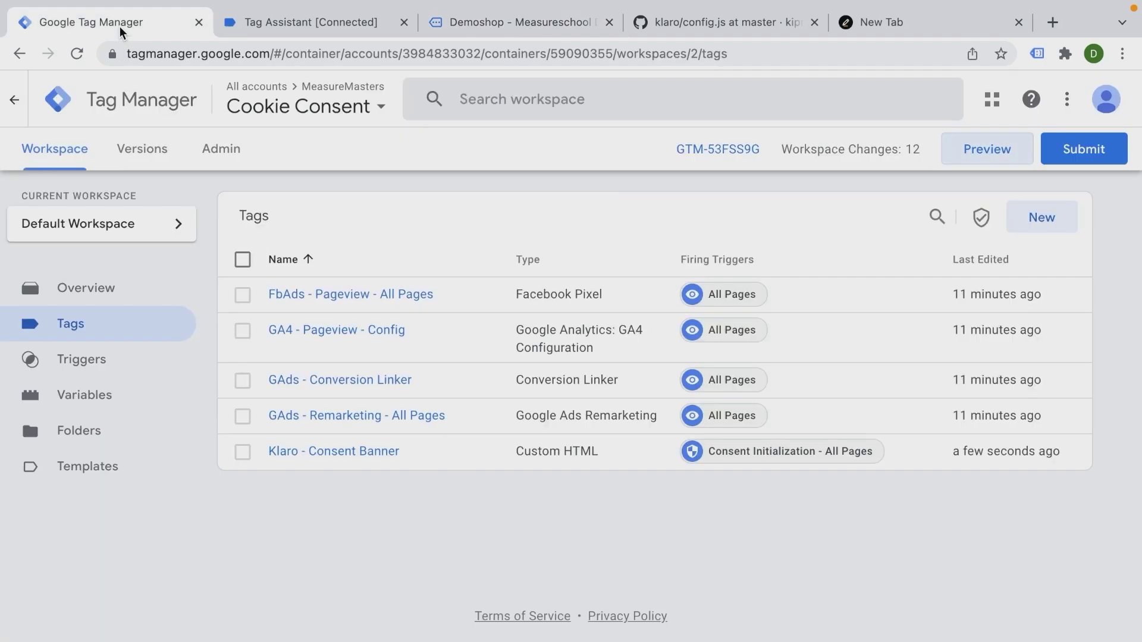
left_click(118, 401)
scroll(915, 380, "down", 5)
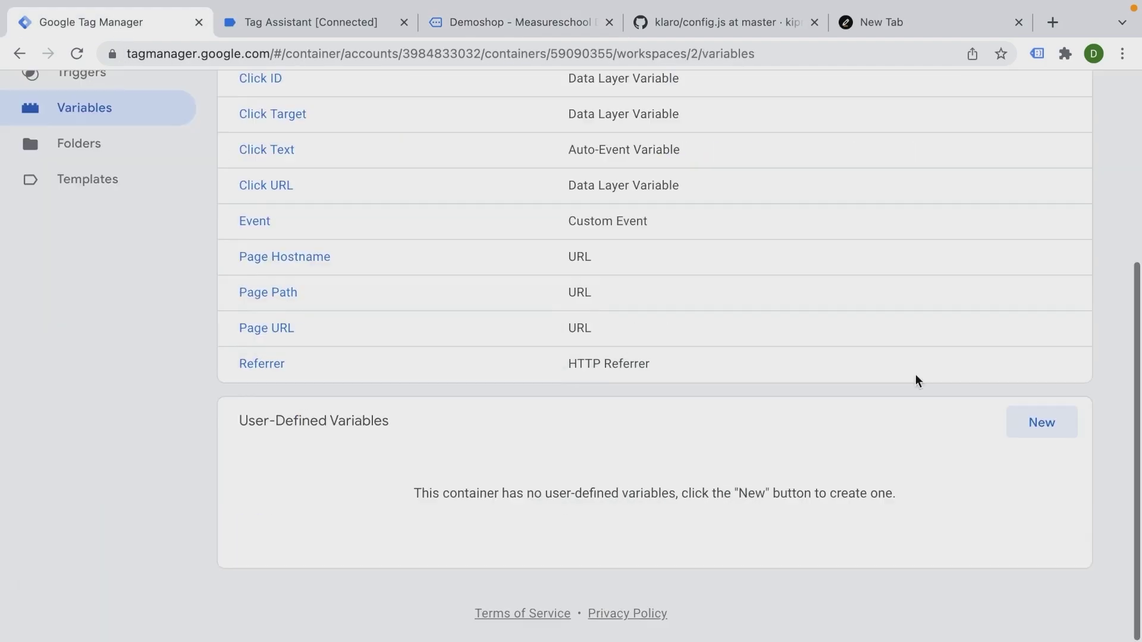
left_click(1020, 426)
left_click(912, 329)
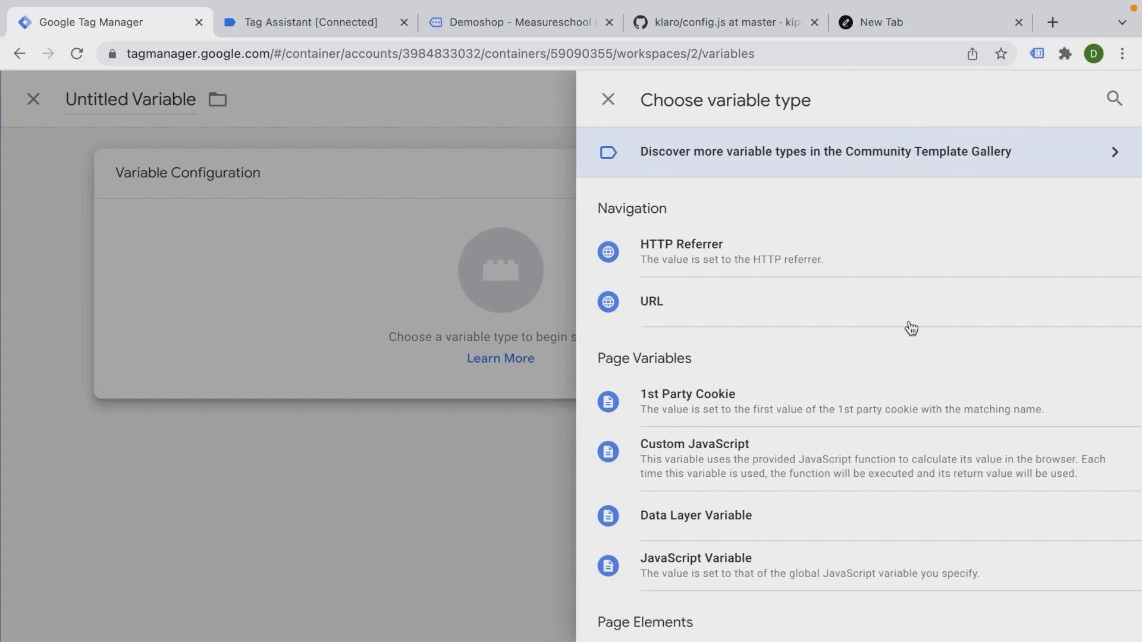
left_click(777, 406)
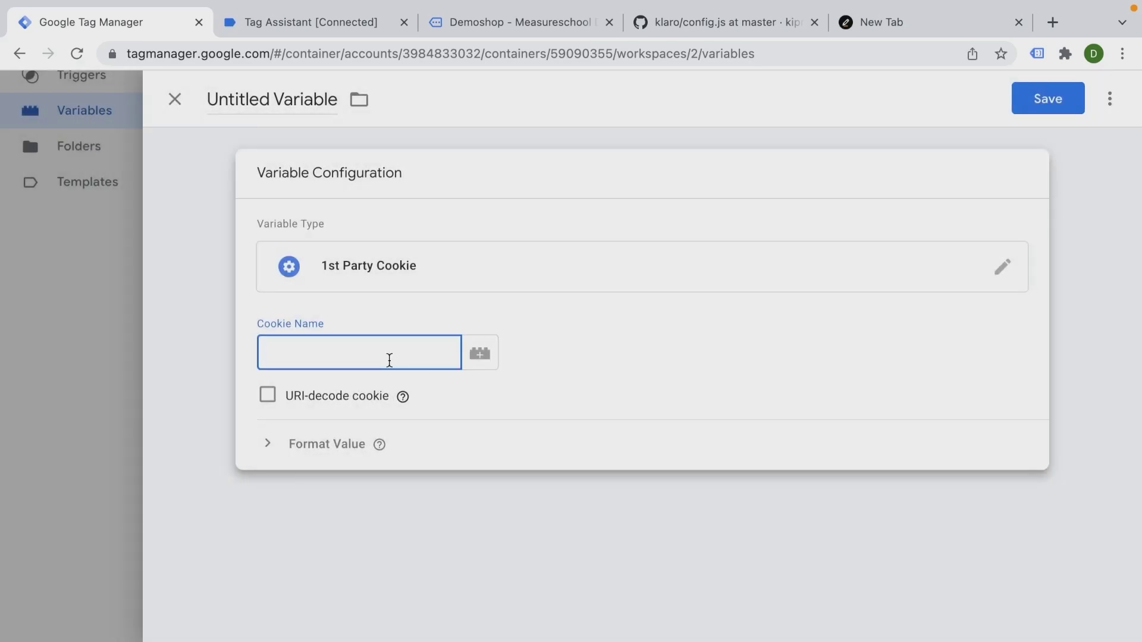
- Set the cookie name to klaro, title the variable 'cookie - klaro', and save it
left_click(437, 19)
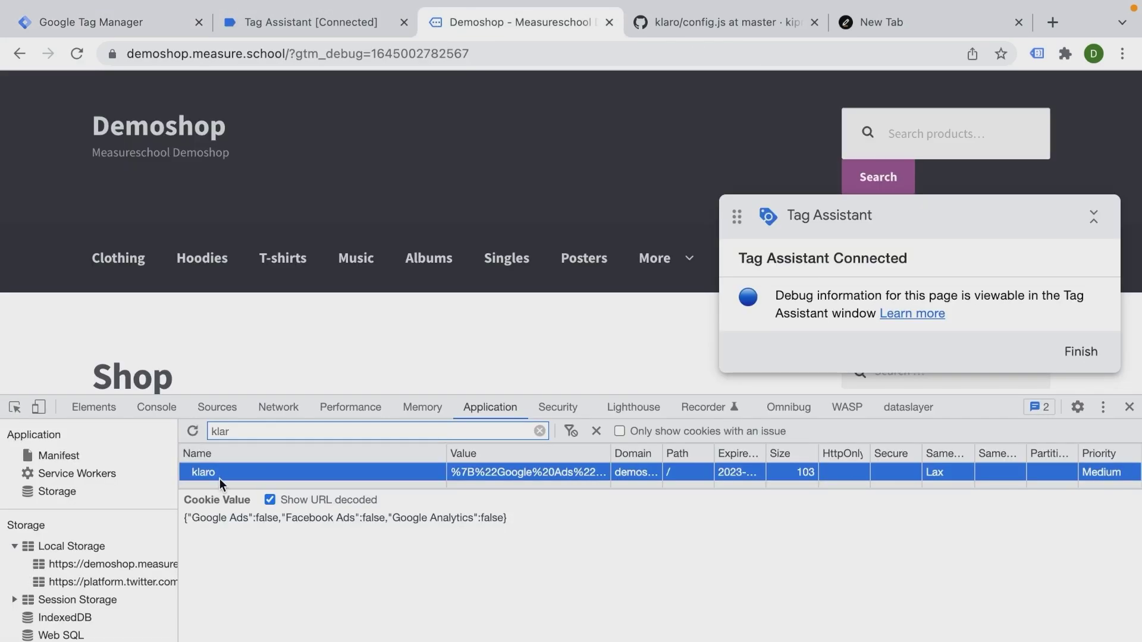
left_click(129, 27)
type("kl")
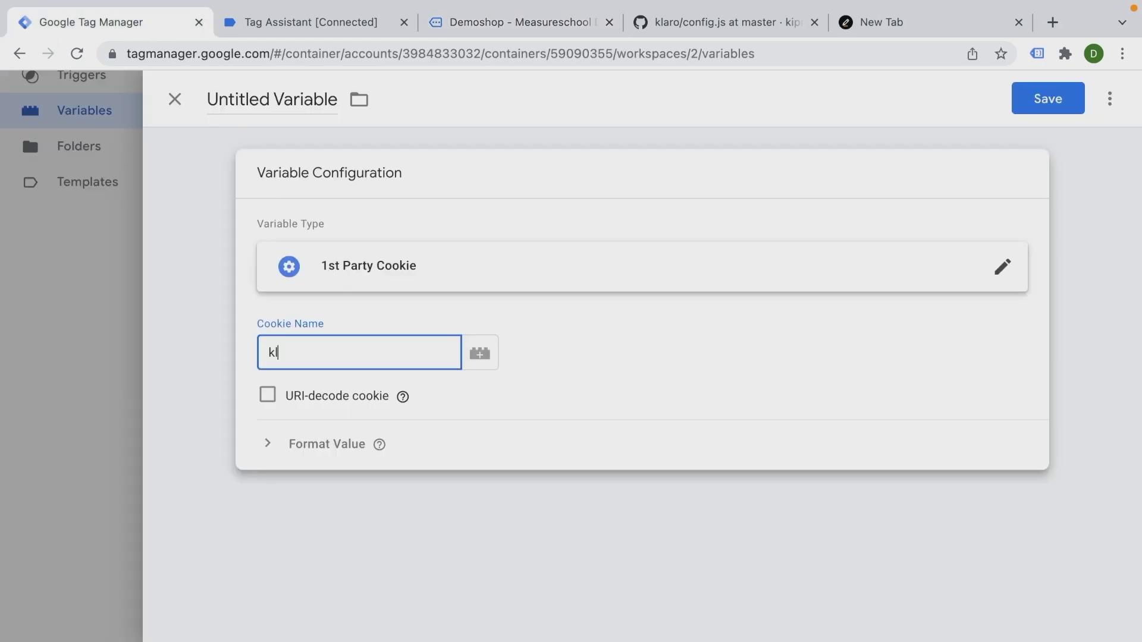
type("aro")
left_click(270, 96)
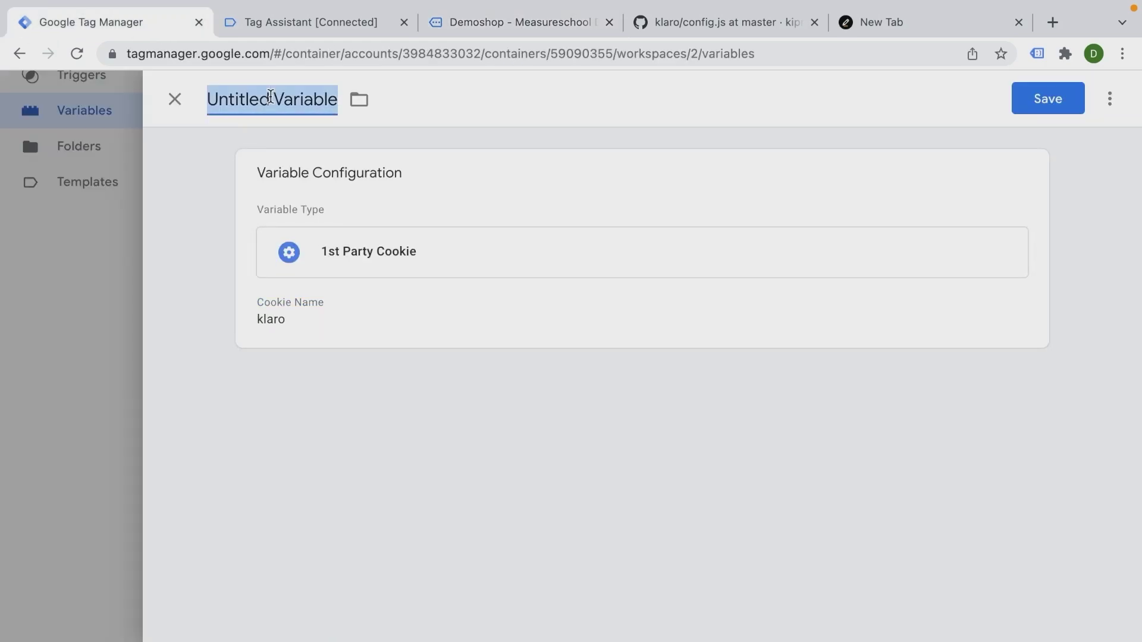
type("cook")
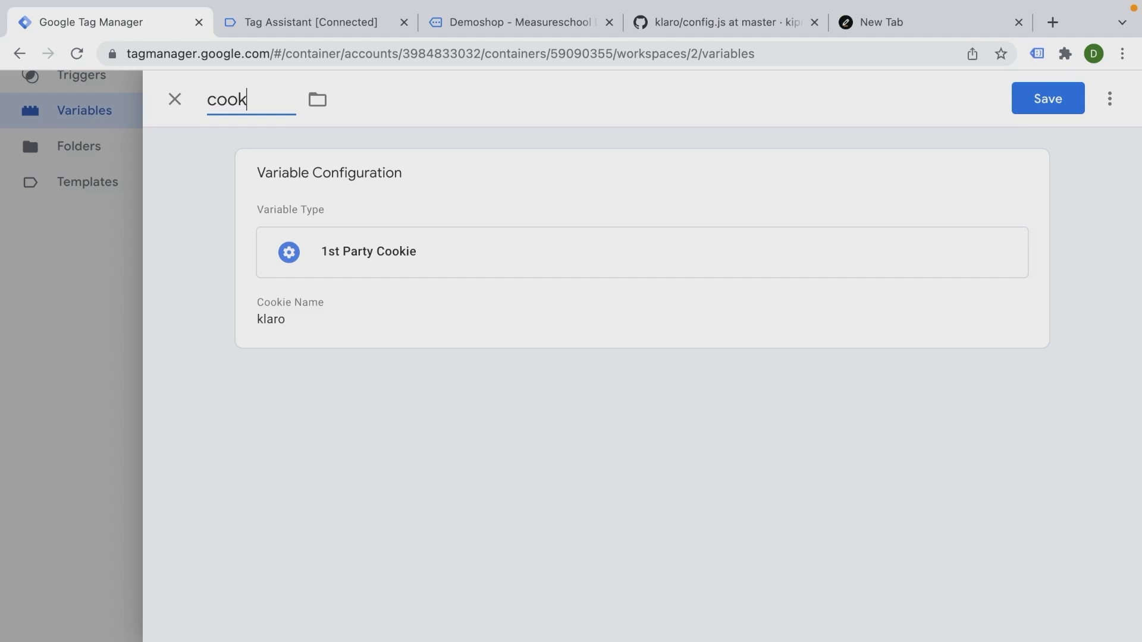
type("ie - klaro")
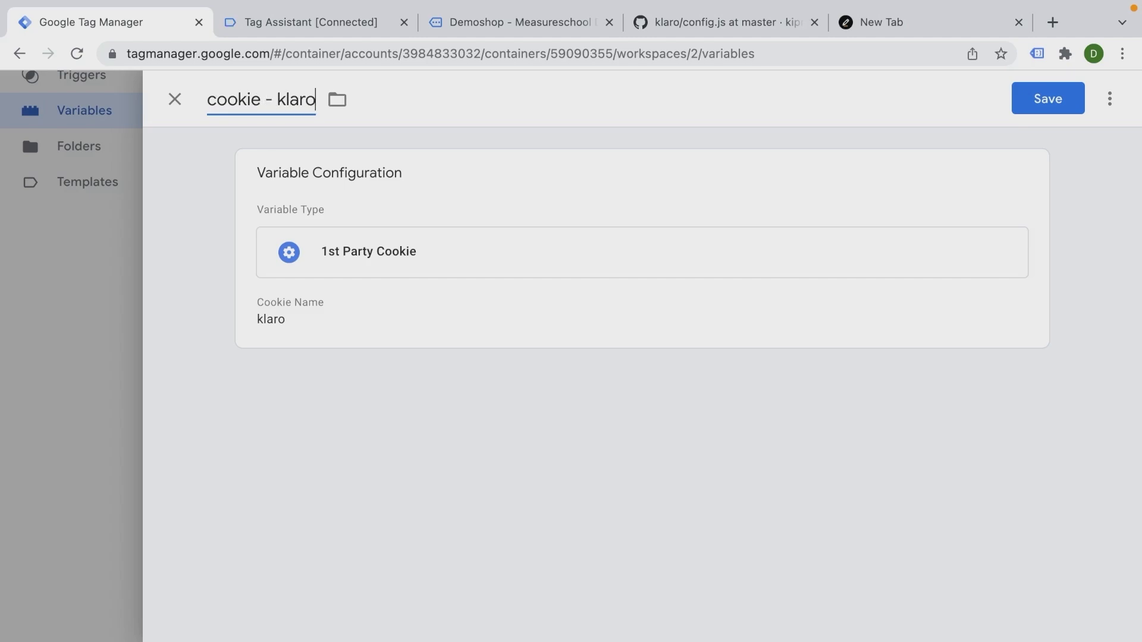
left_click(1015, 96)
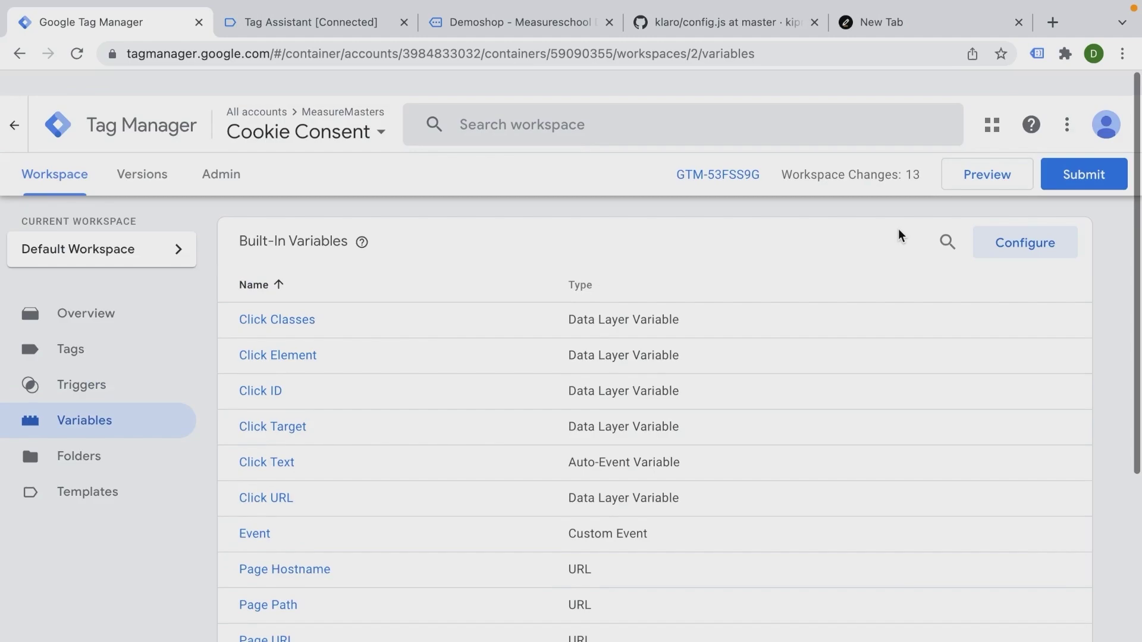
left_click(989, 149)
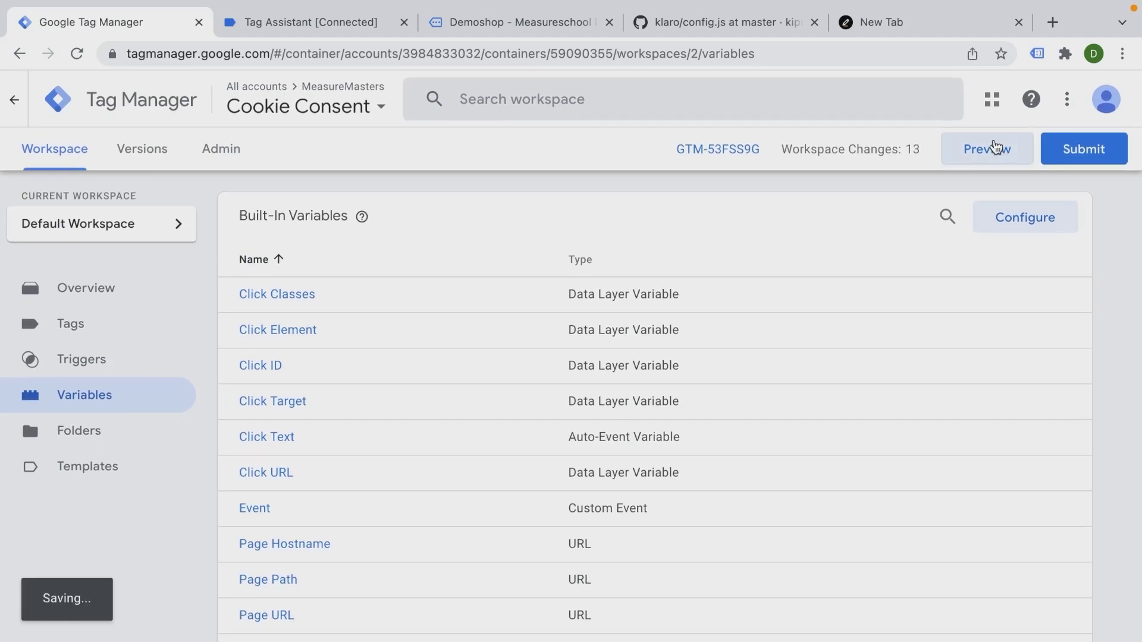
- In Tag Assistant, view the Initialization event's variables to read the encoded cookie - klaro value
left_click(569, 409)
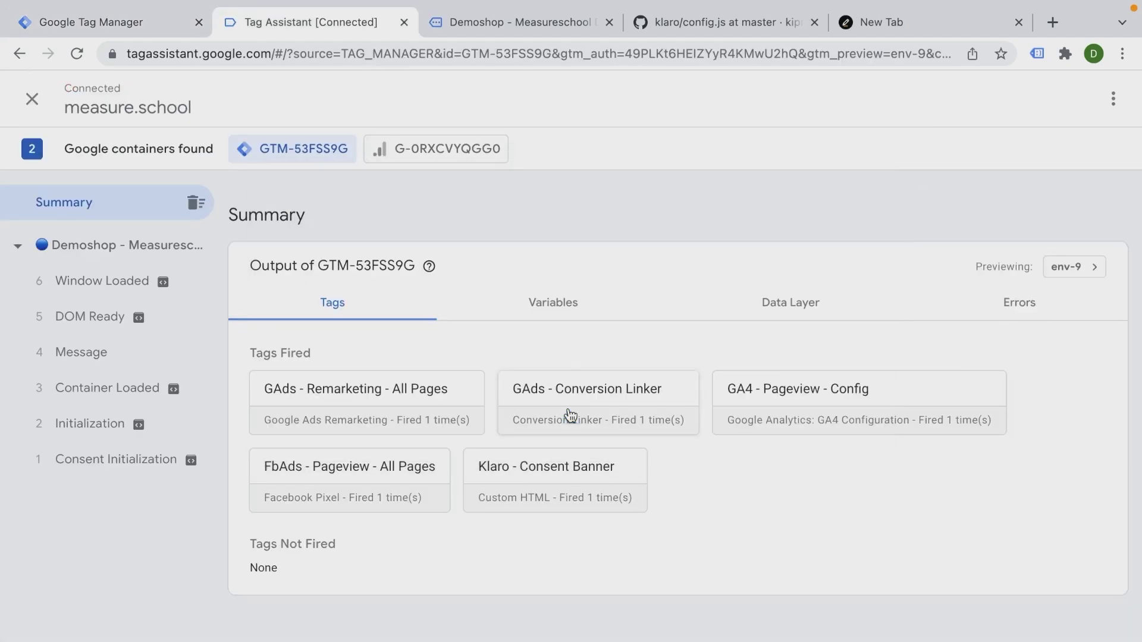
left_click(508, 23)
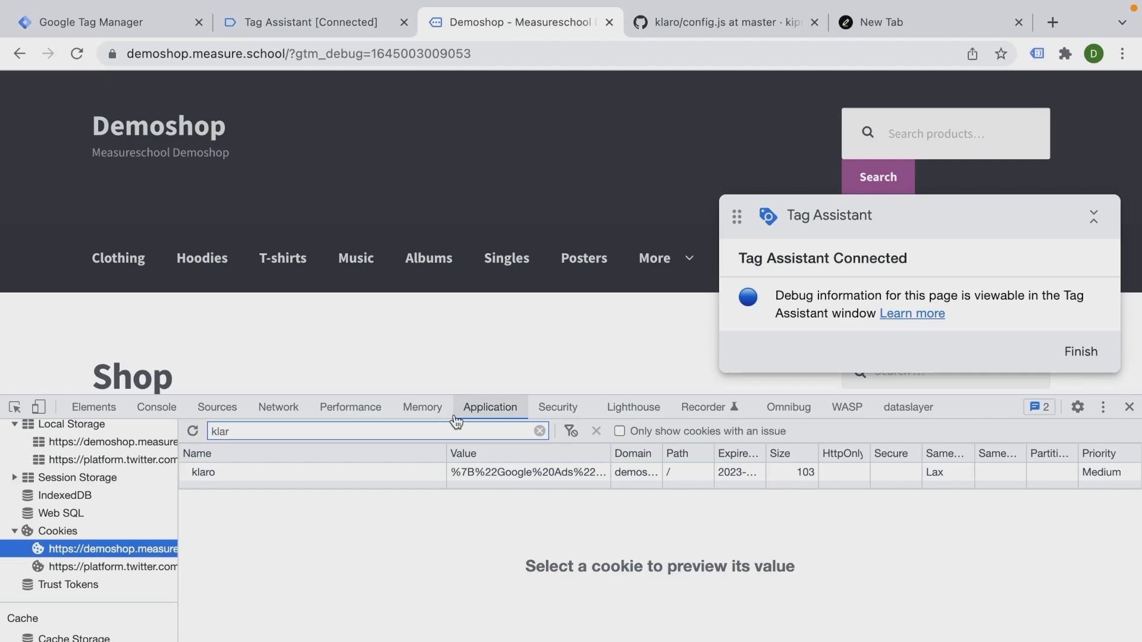
left_click(344, 30)
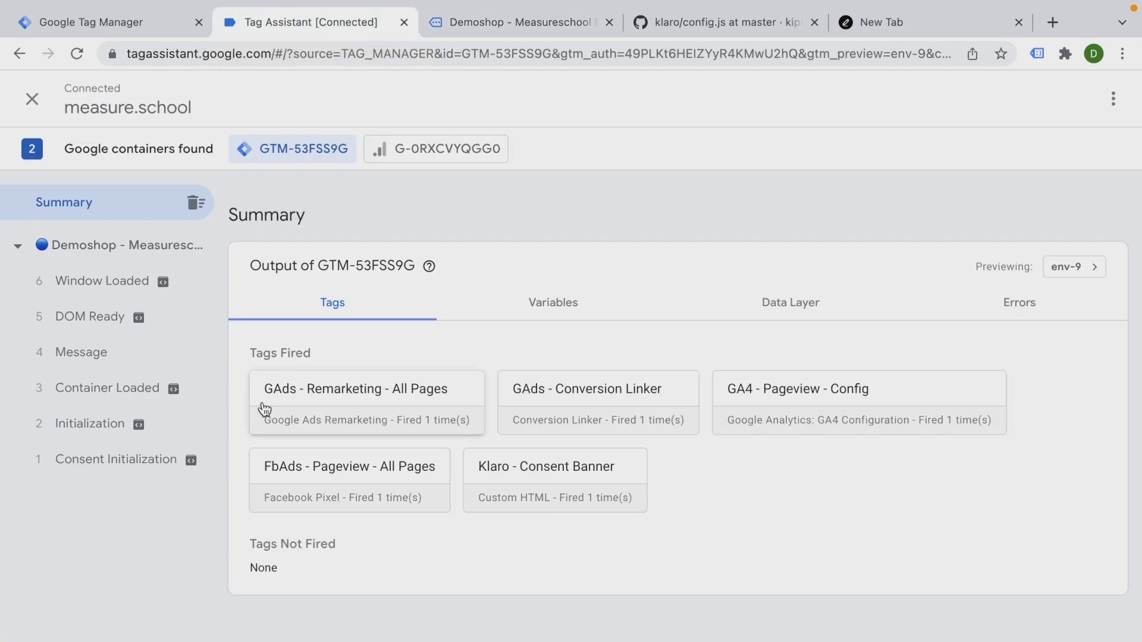
left_click(80, 421)
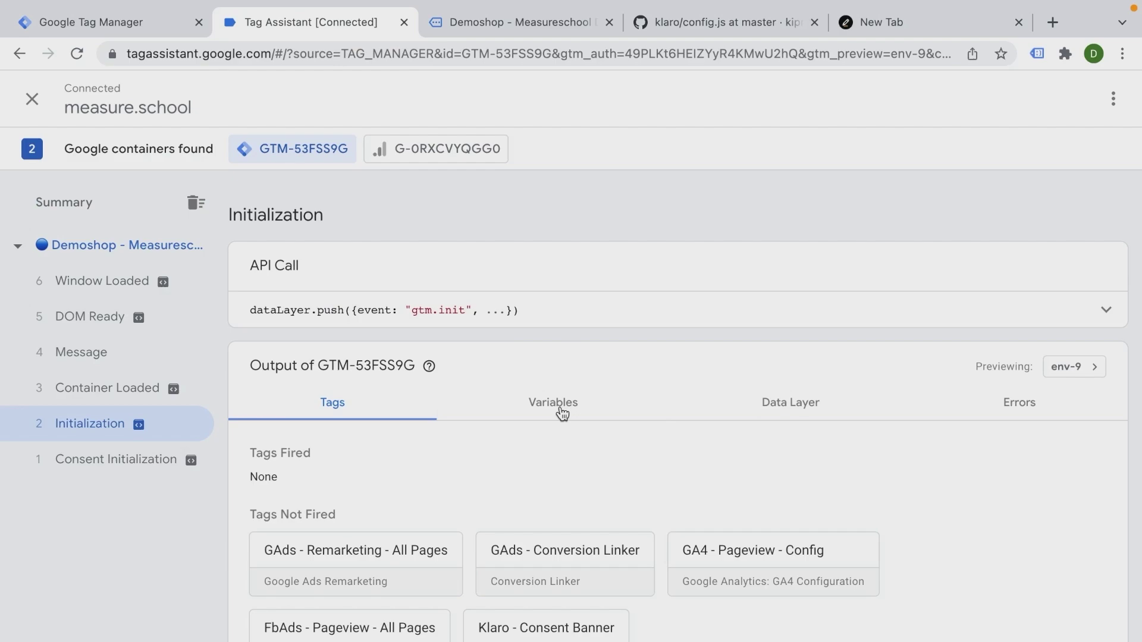
left_click(562, 409)
scroll(597, 383, "down", 5)
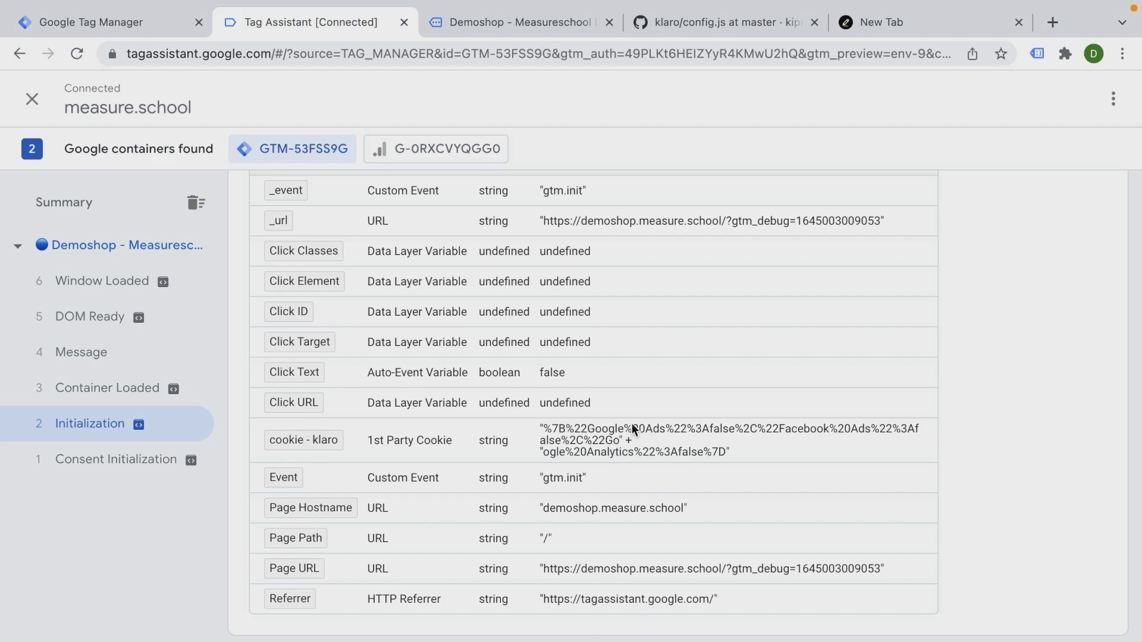
- Enable URI-decode cookie on the cookie - klaro variable and save it
left_click(153, 24)
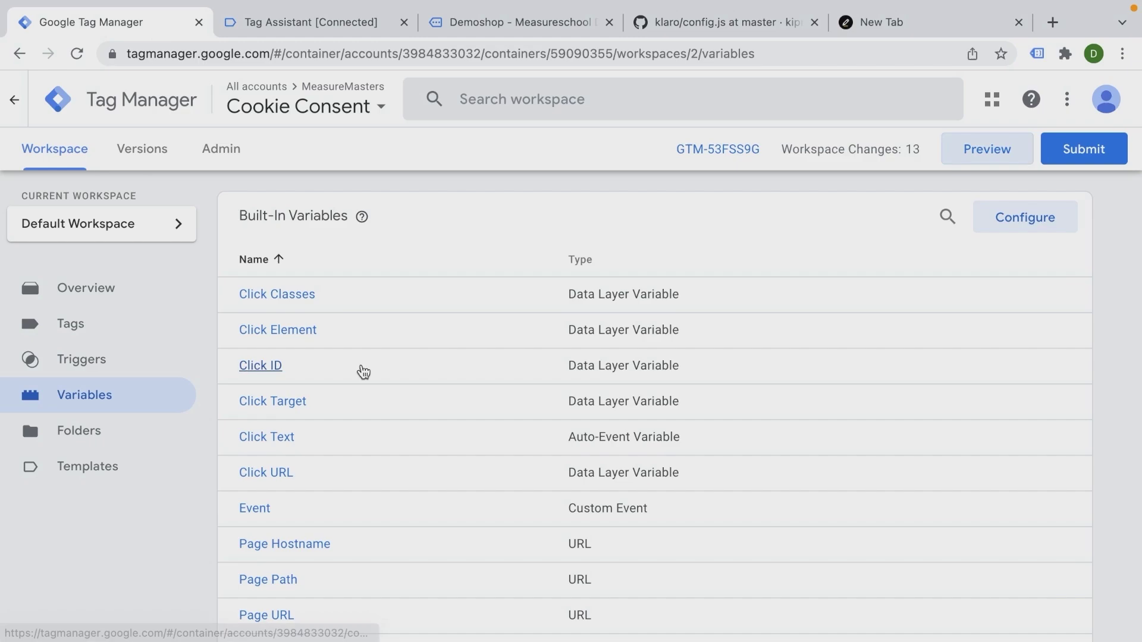
scroll(360, 369, "down", 5)
left_click(309, 551)
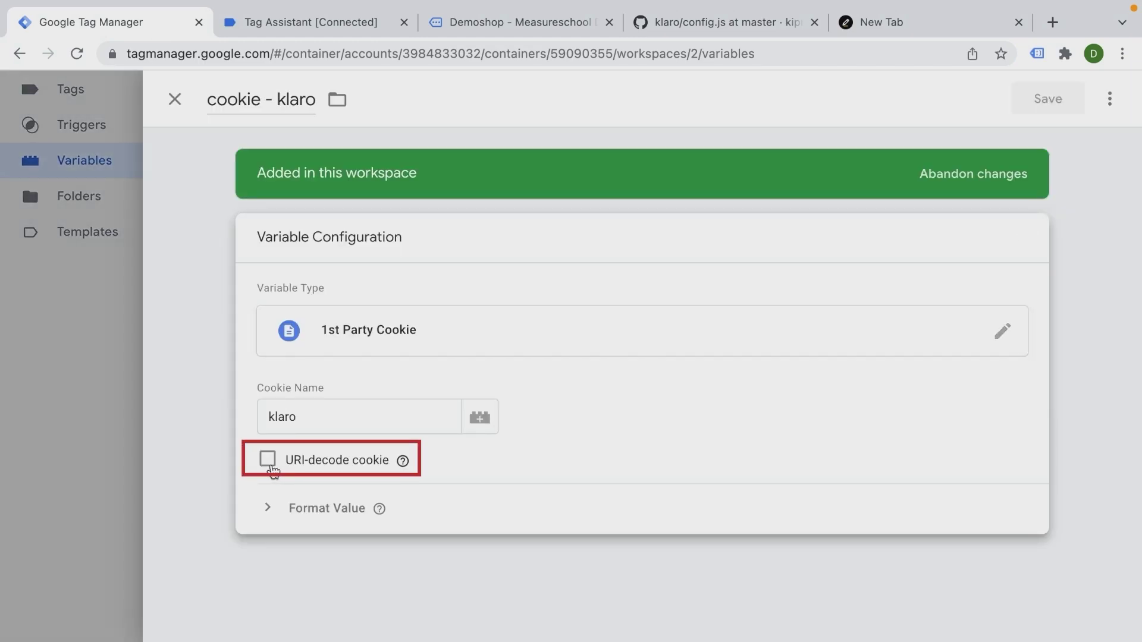
left_click(267, 461)
left_click(1027, 113)
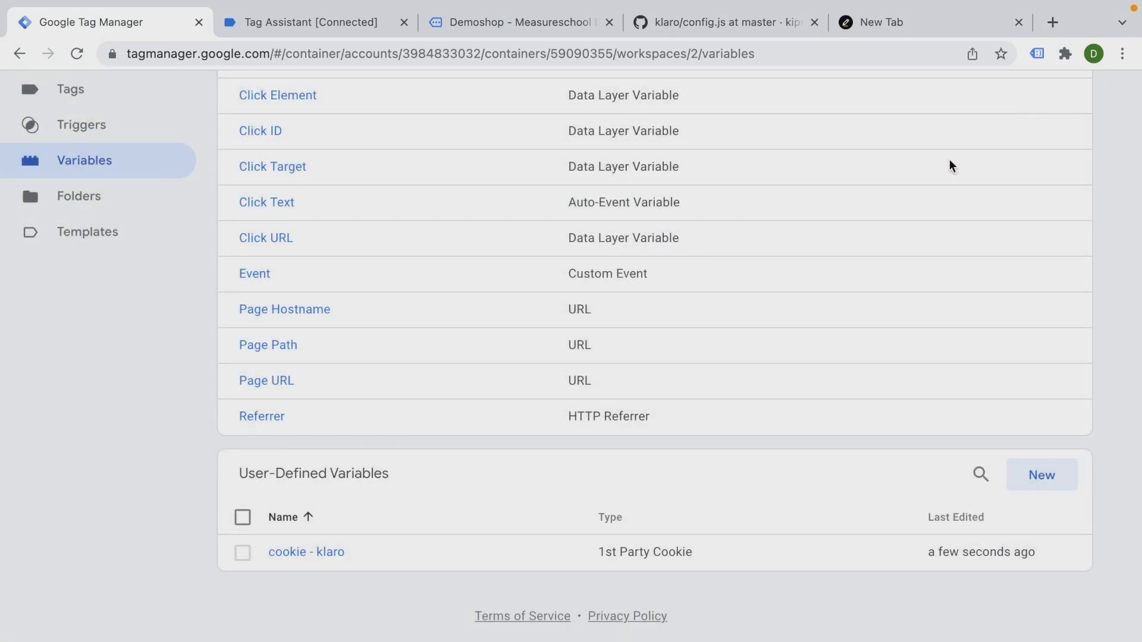
- Re-run Preview to confirm the decoded cookie - klaro value, then return to the Tags list
scroll(949, 165, "up", 5)
left_click(952, 163)
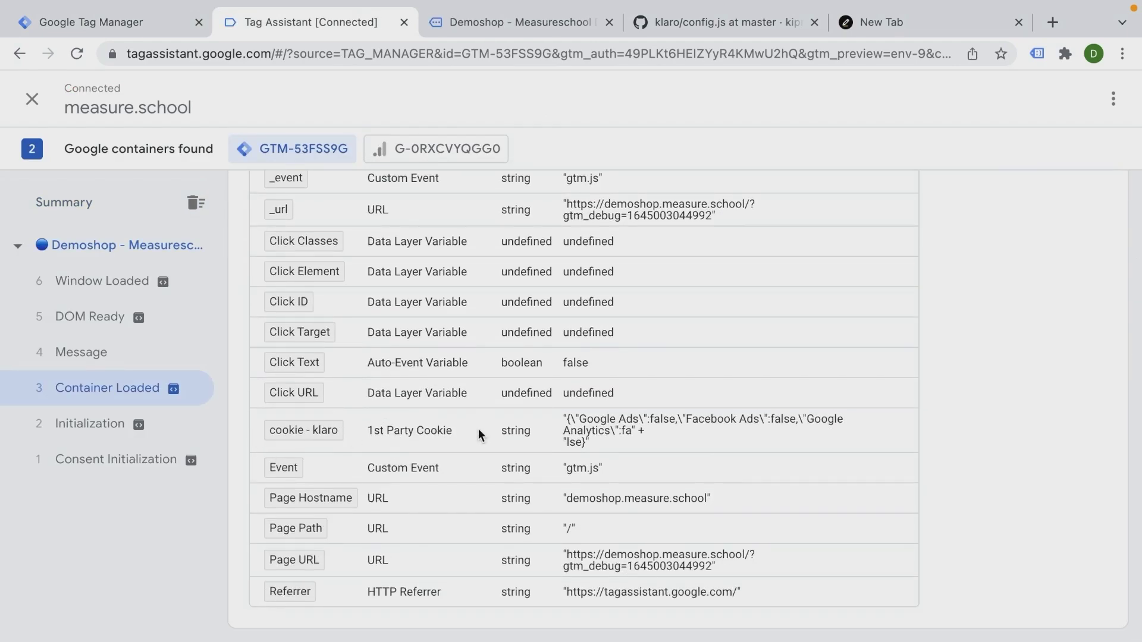
left_click_drag(564, 419, 611, 458)
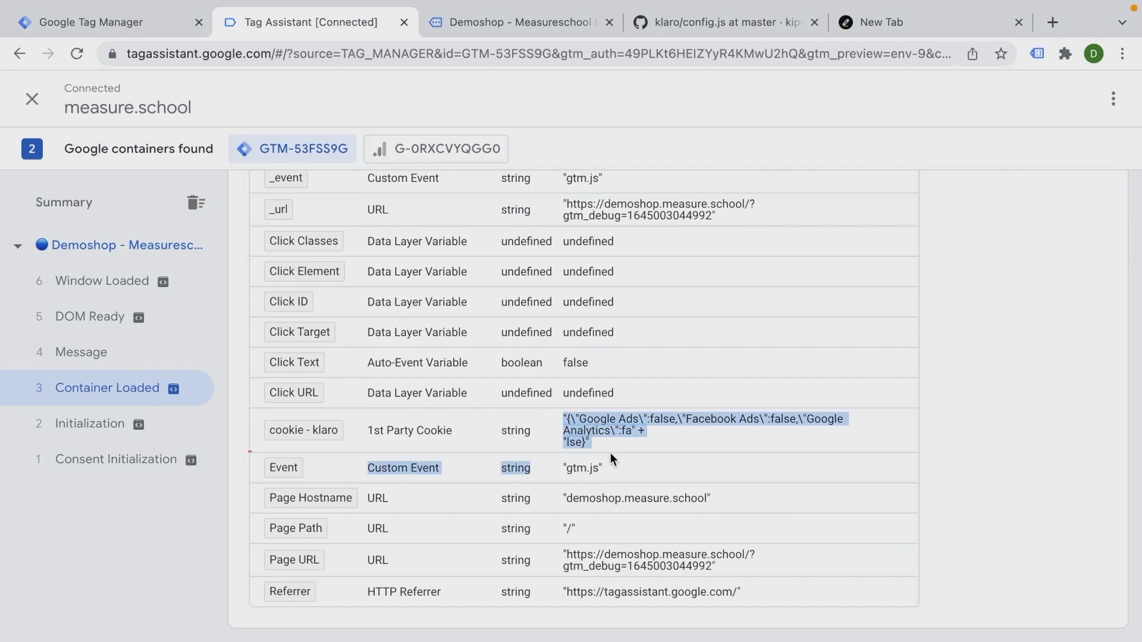
left_click(608, 449)
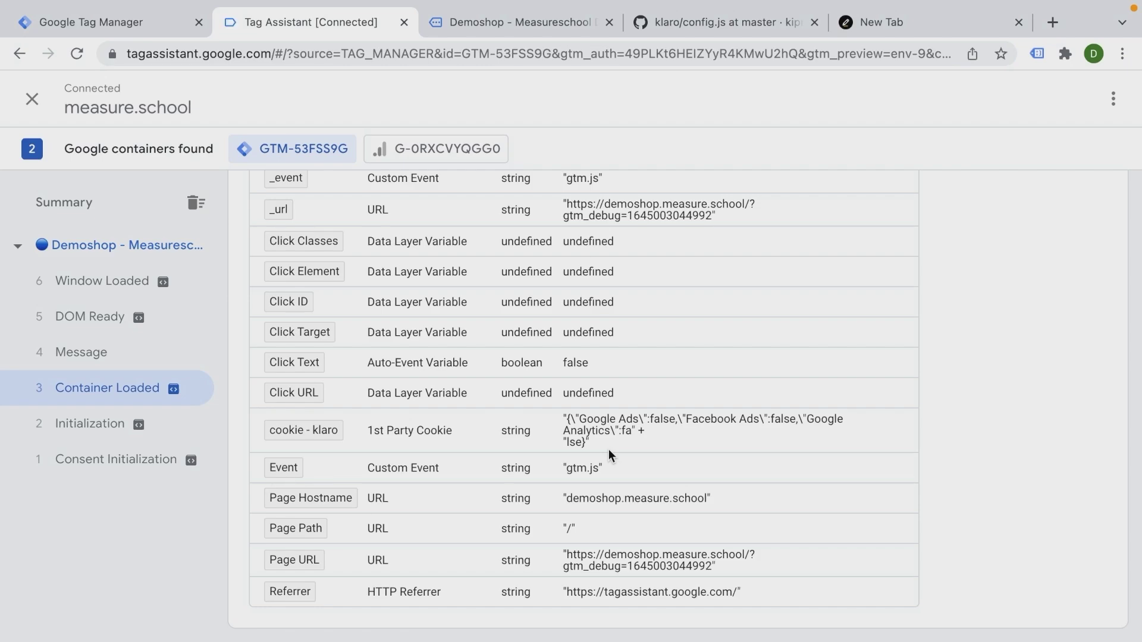
left_click(89, 22)
left_click(92, 333)
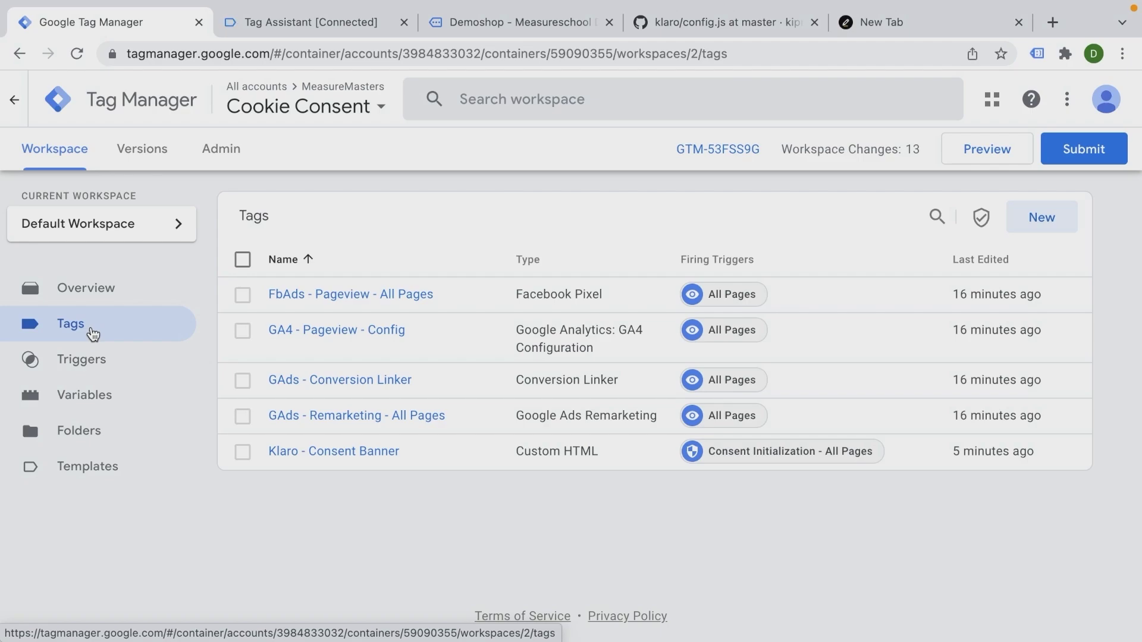
- Open the Consent Overview from the shield icon on the Tags page
left_click(981, 218)
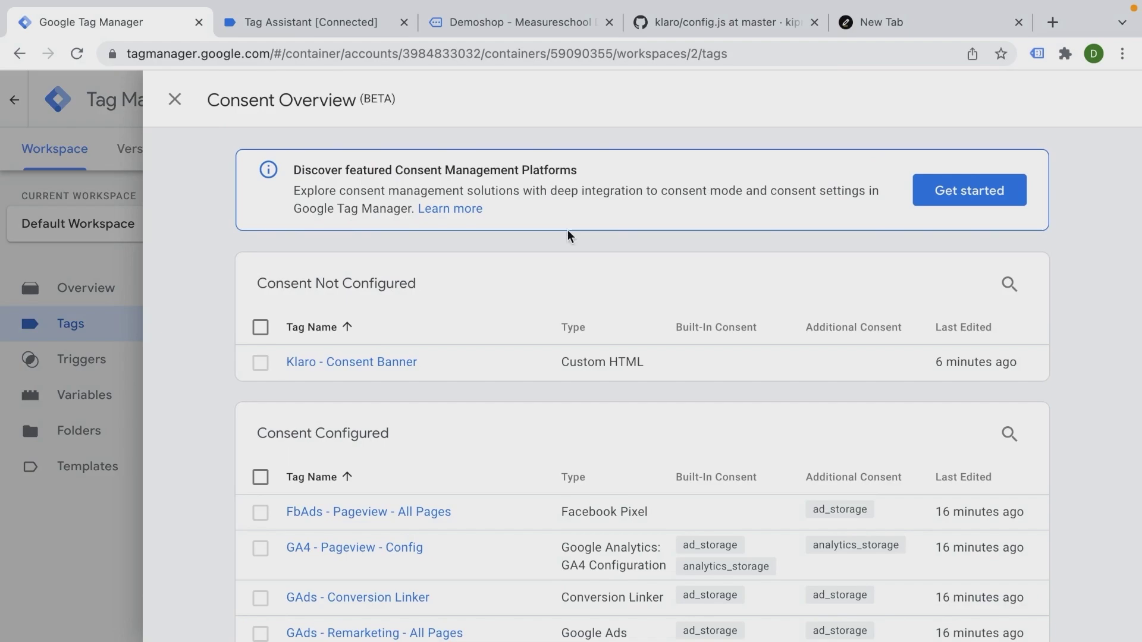